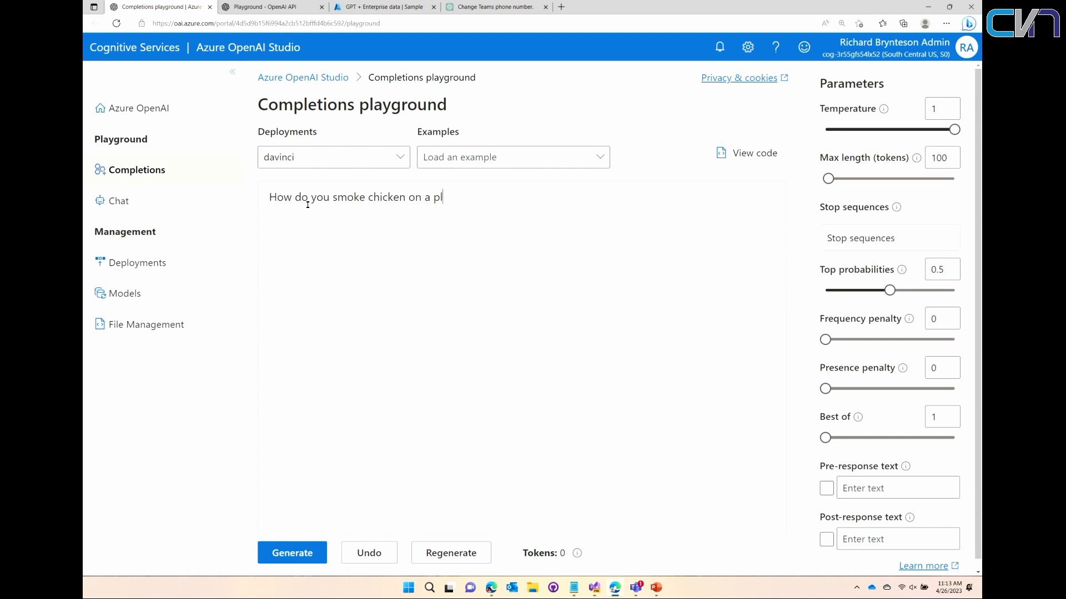
- Complete the prompt as "How do you smoke chicken on a pellet grill?" and generate a response with the davinci deployment
text(et grill?>)
key(BackSpace)
click(292, 553)
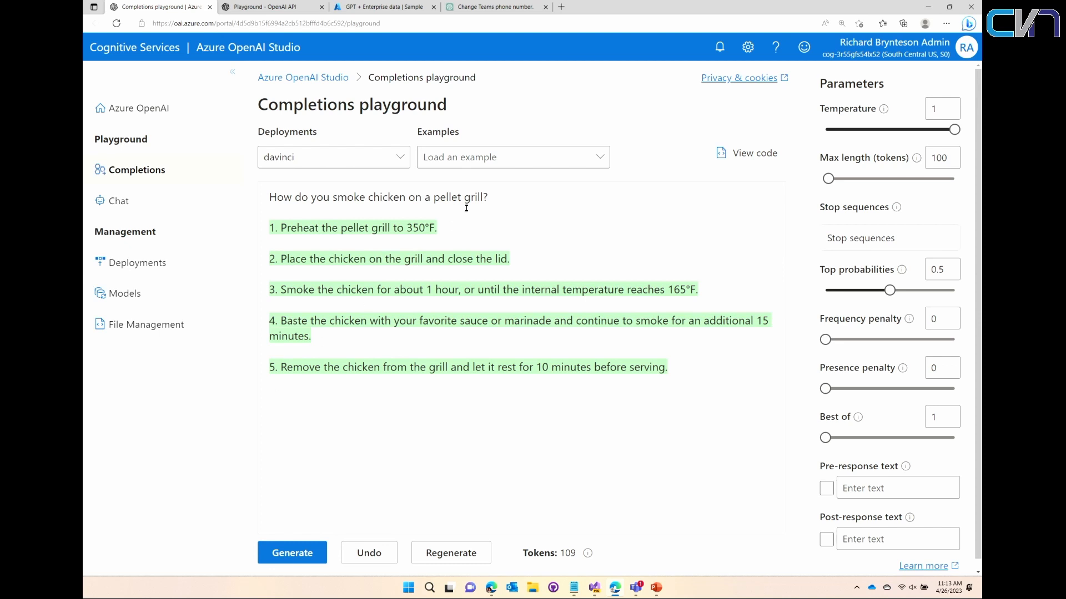
- Copy the pellet grill question into the OpenAI API Playground and submit it to text-davinci-003
drag(490, 197, 270, 196)
key(ctrl+c)
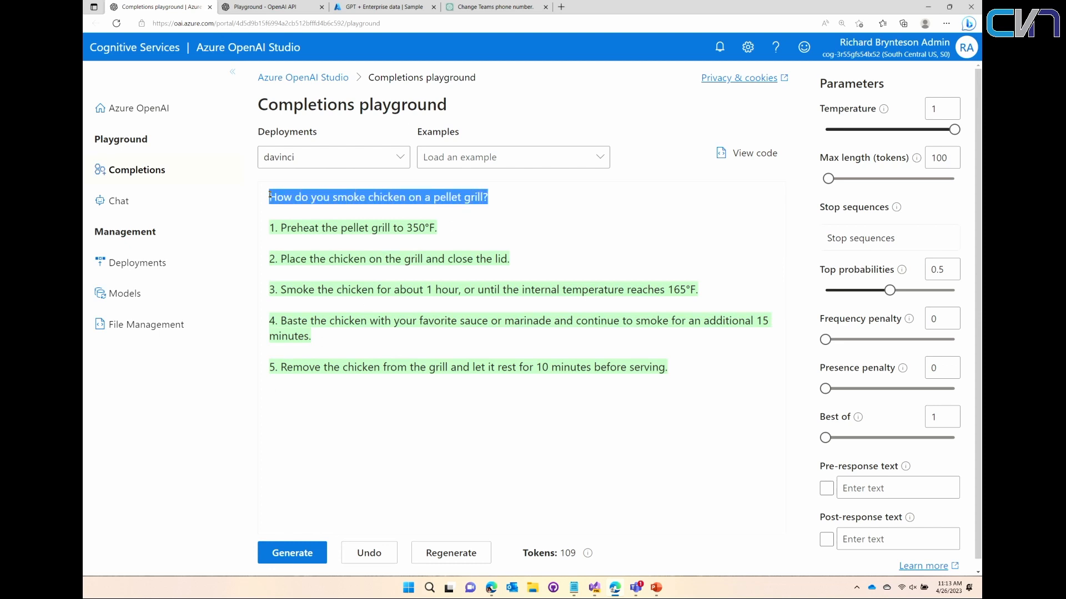
click(254, 7)
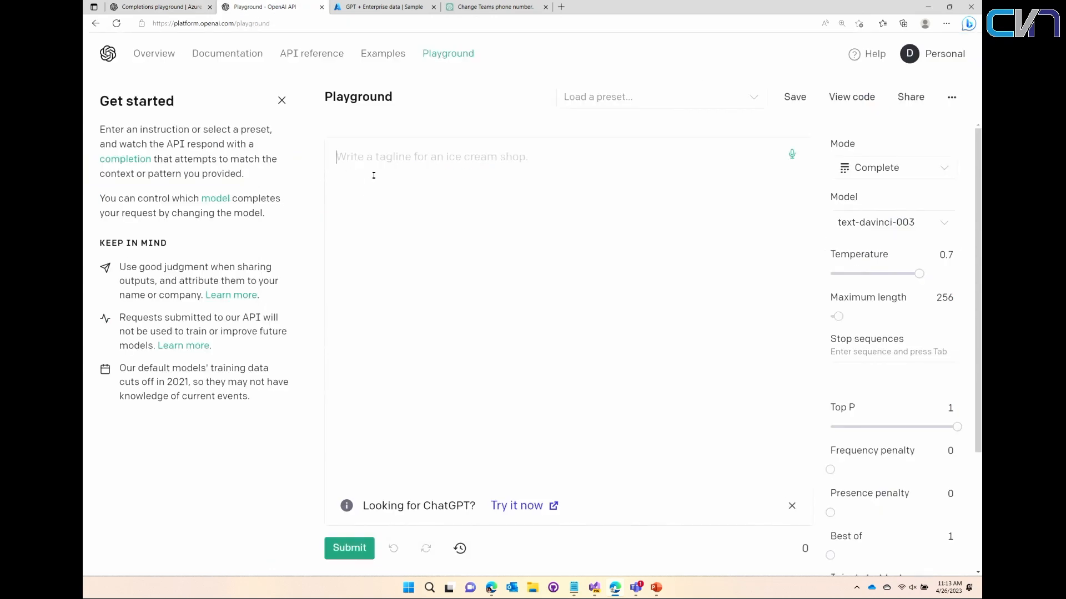
key(ctrl+v)
click(349, 548)
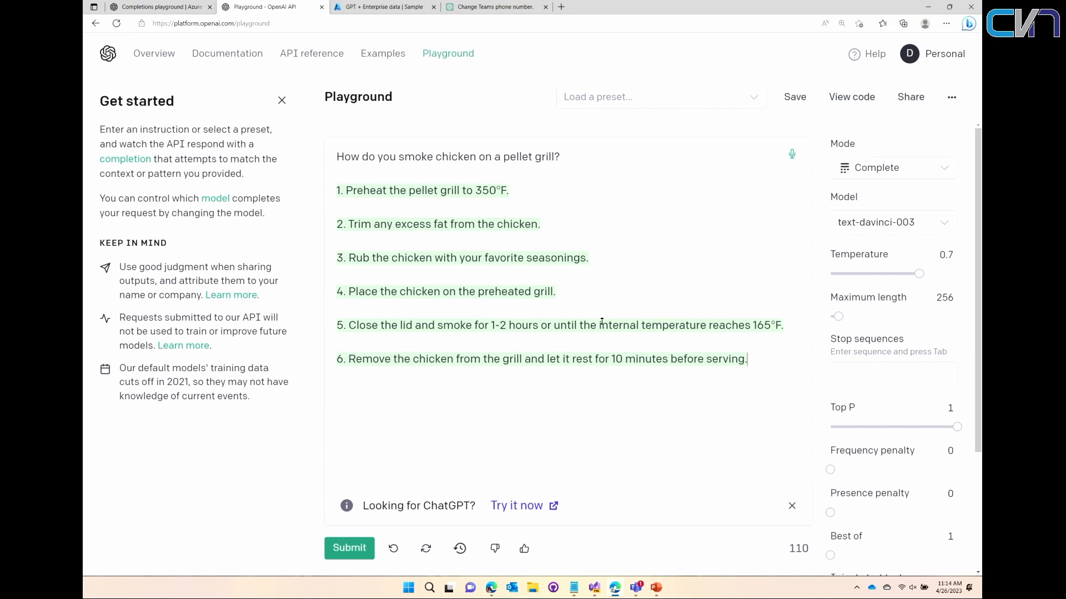
- Compare the Azure OpenAI Studio completion with the OpenAI Playground completion for the same question
click(183, 5)
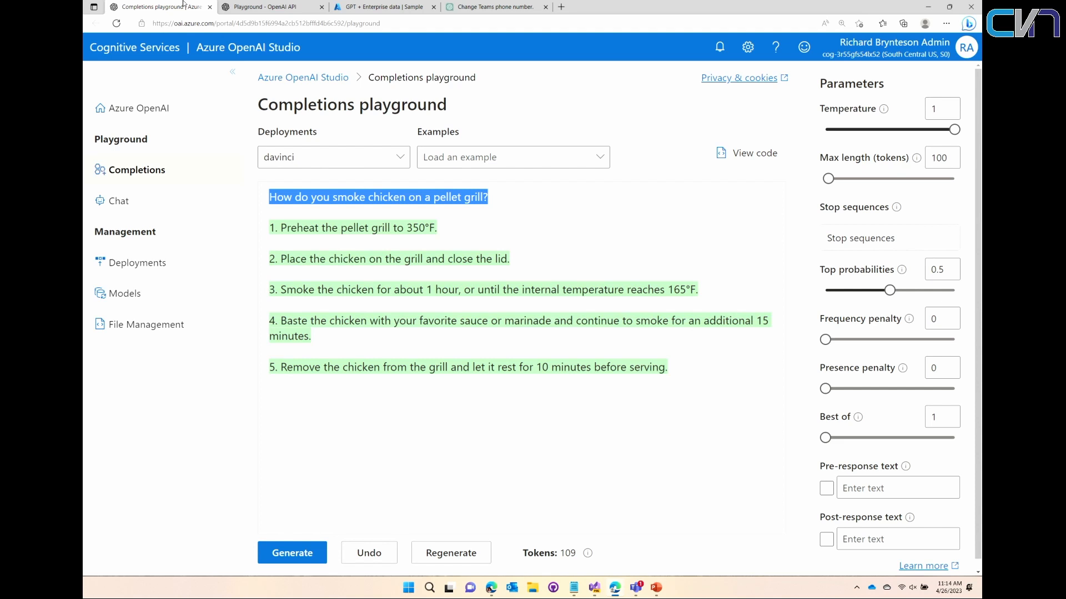
click(262, 7)
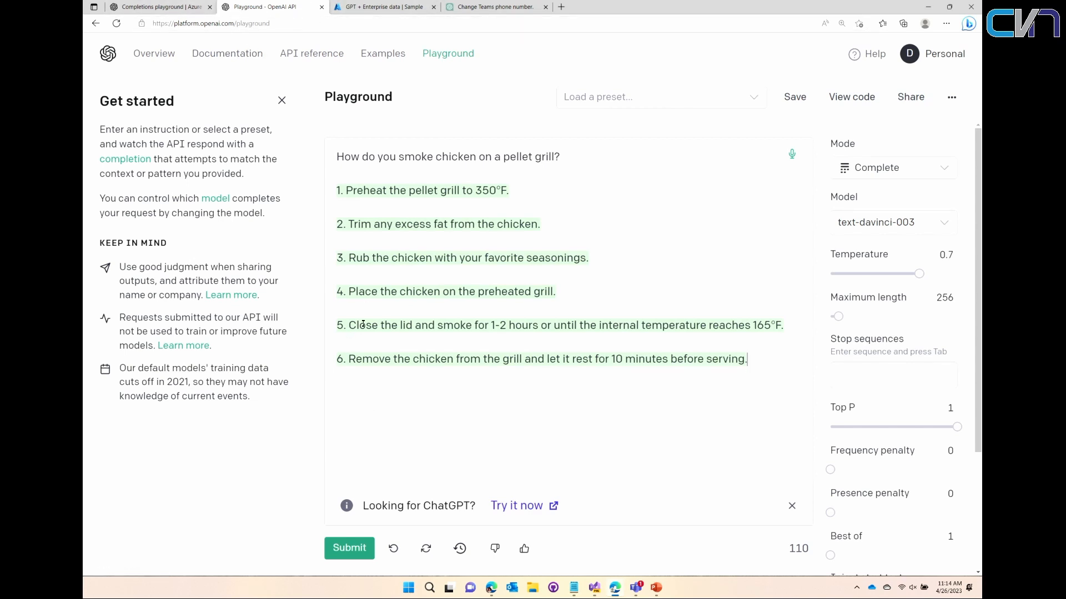
click(158, 7)
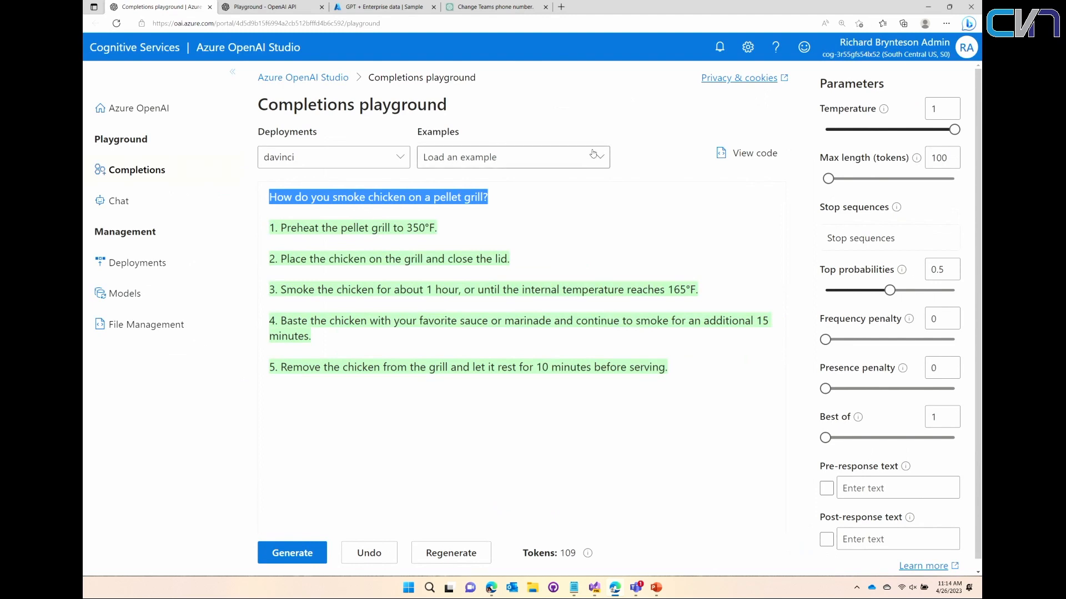
click(632, 149)
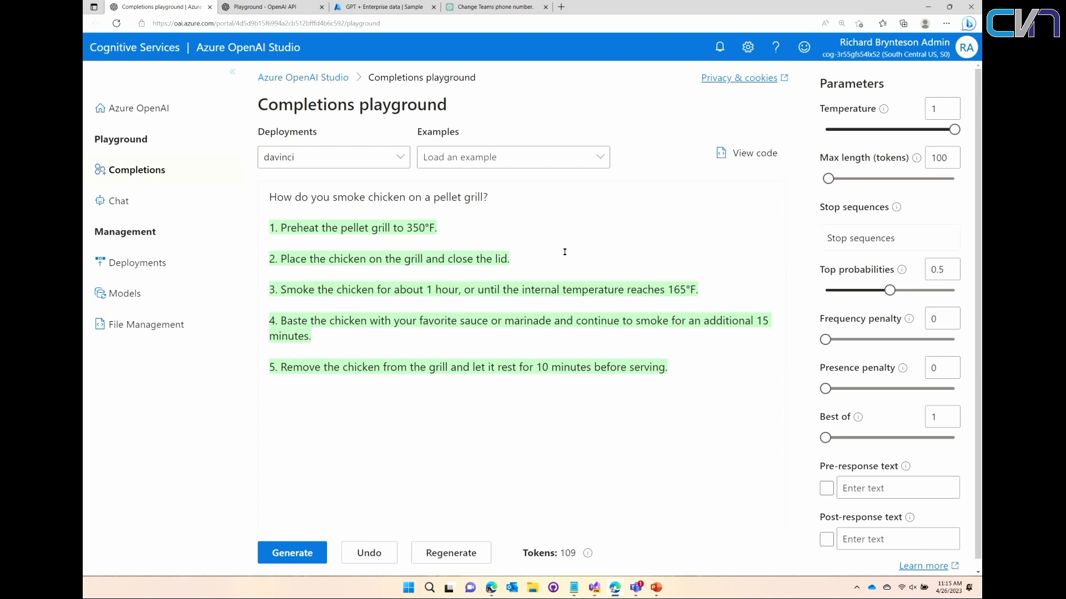
- View the prompt's sample code as json and examine its endpoint URL and request parameters
click(721, 154)
click(637, 161)
click(636, 179)
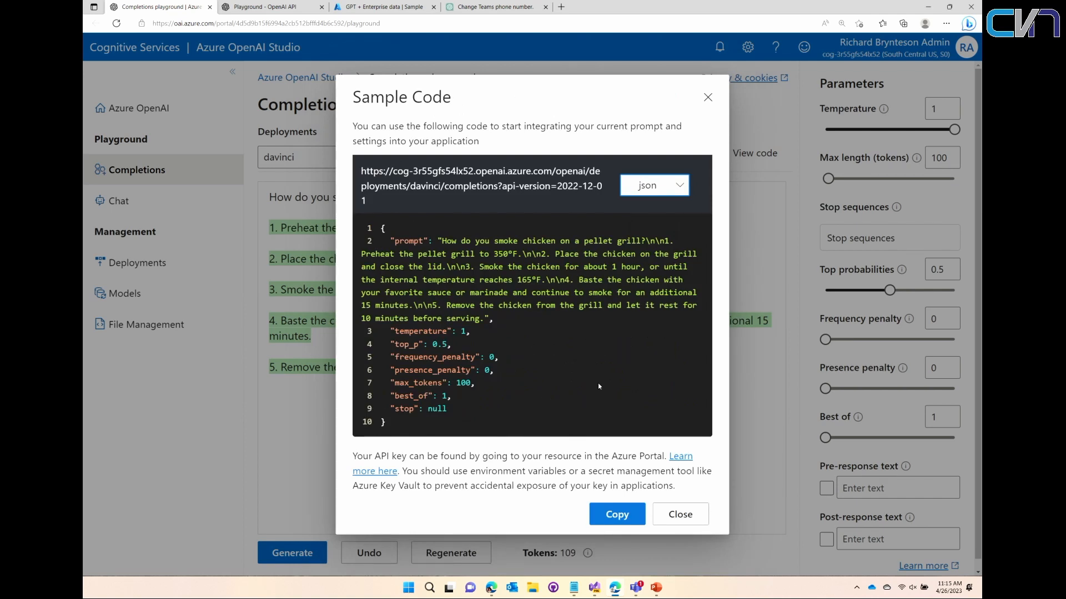
key(ctrl+plus)
key(ctrl+plus)
key(ctrl+plus)
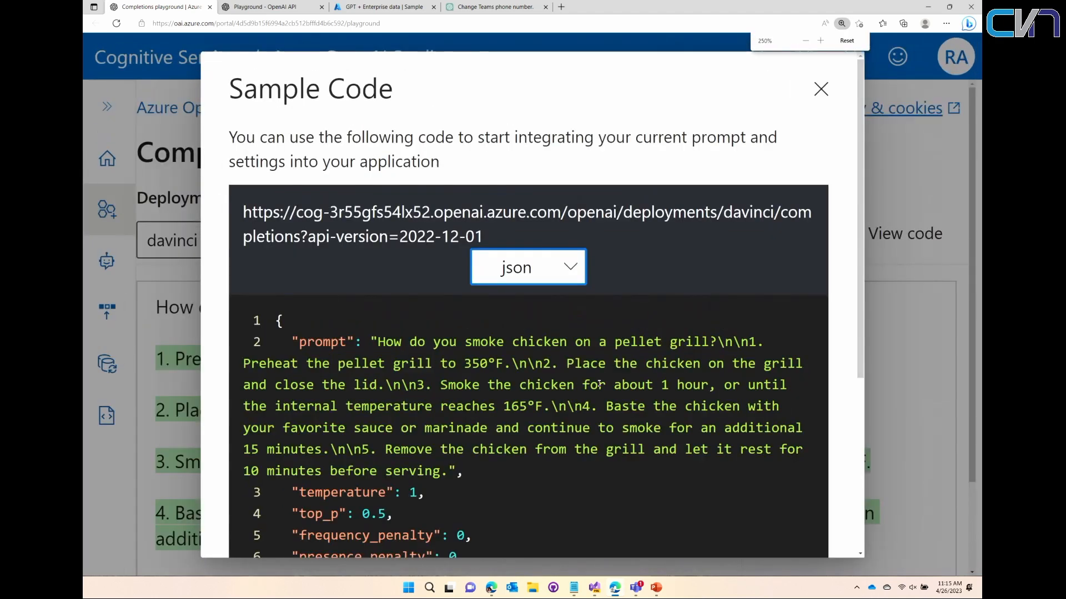
drag(483, 237, 242, 213)
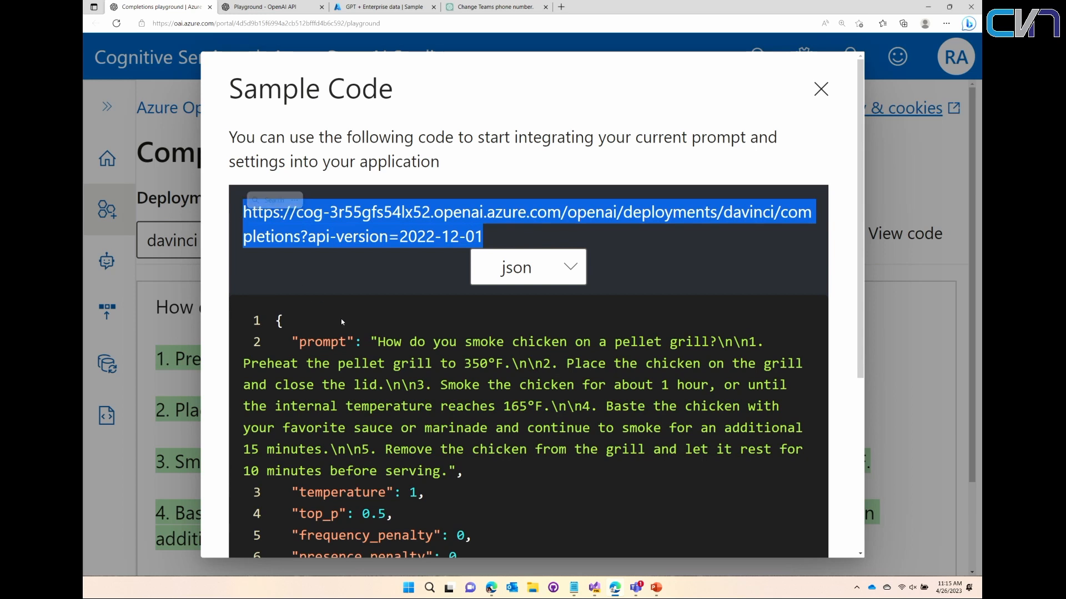
scroll(475, 406, down, 3)
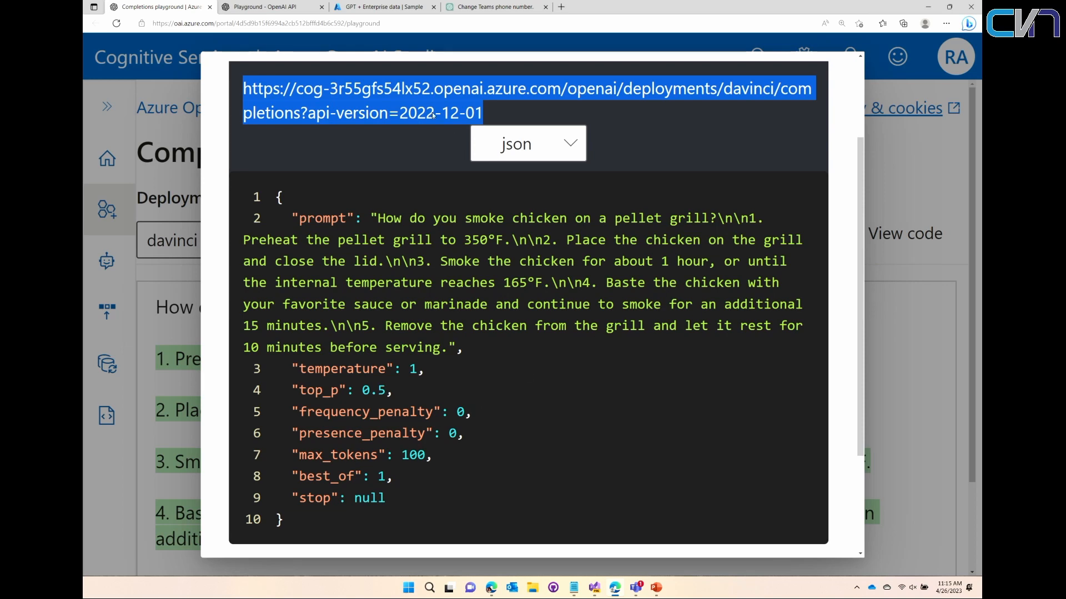
- Switch to the blog post "Building your own Teams Bot with Azure AI" and review the Create Bot in C# section
click(484, 588)
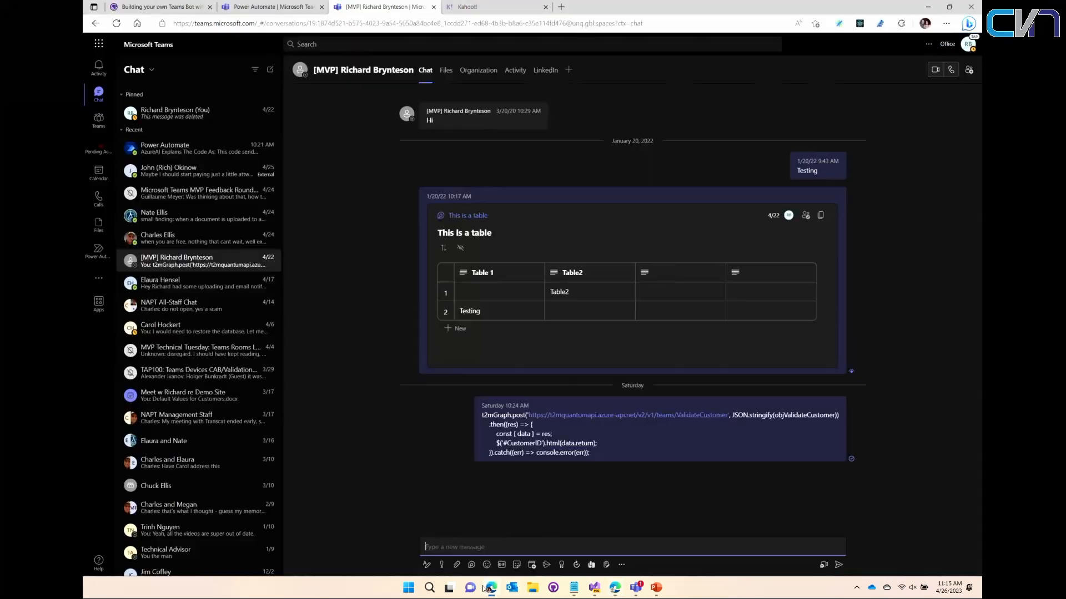
click(137, 4)
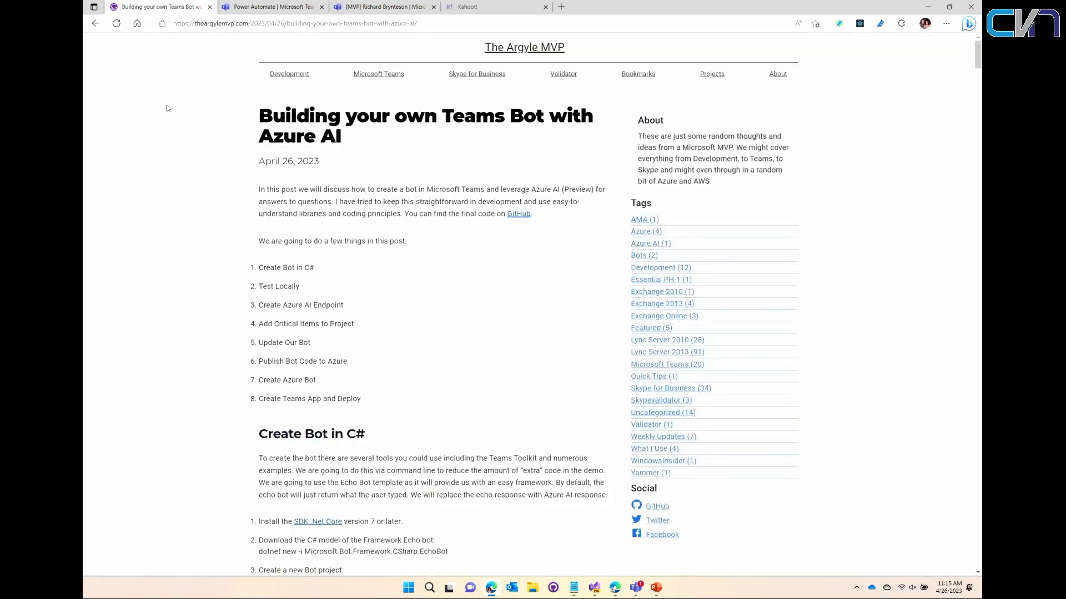
key(ctrl+plus)
key(ctrl+plus)
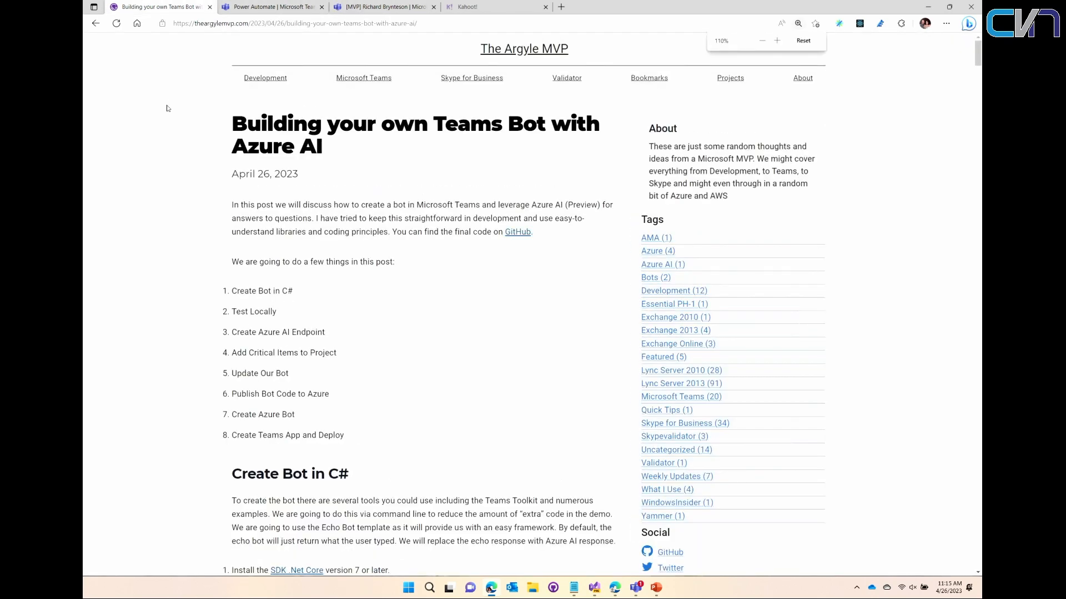
scroll(175, 347, down, 1)
scroll(175, 348, down, 7)
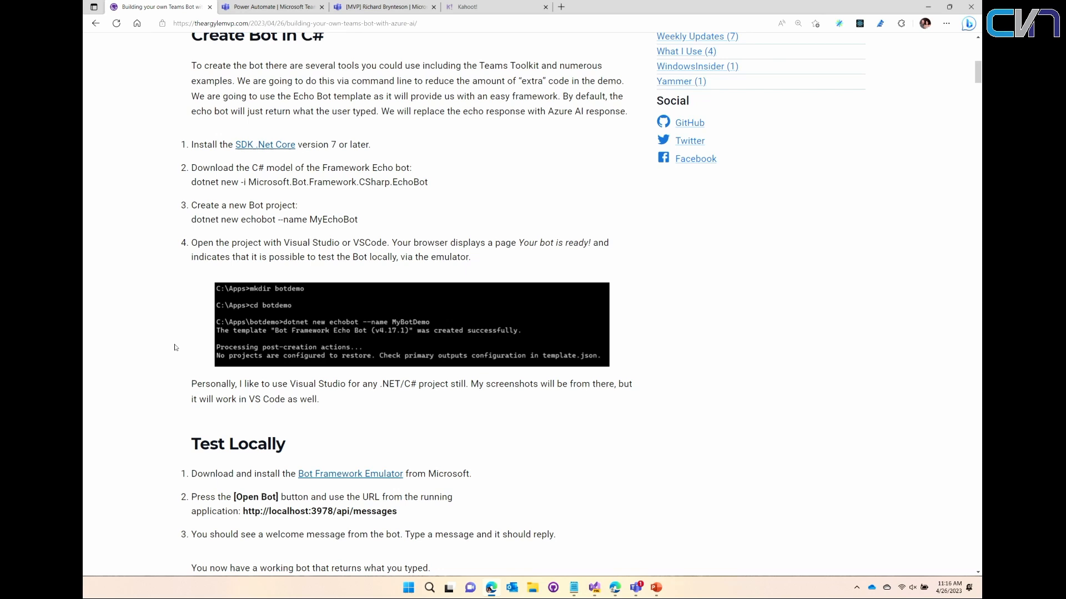
- Switch to the Teams desktop app and open the AzureAI Bot chat
click(636, 589)
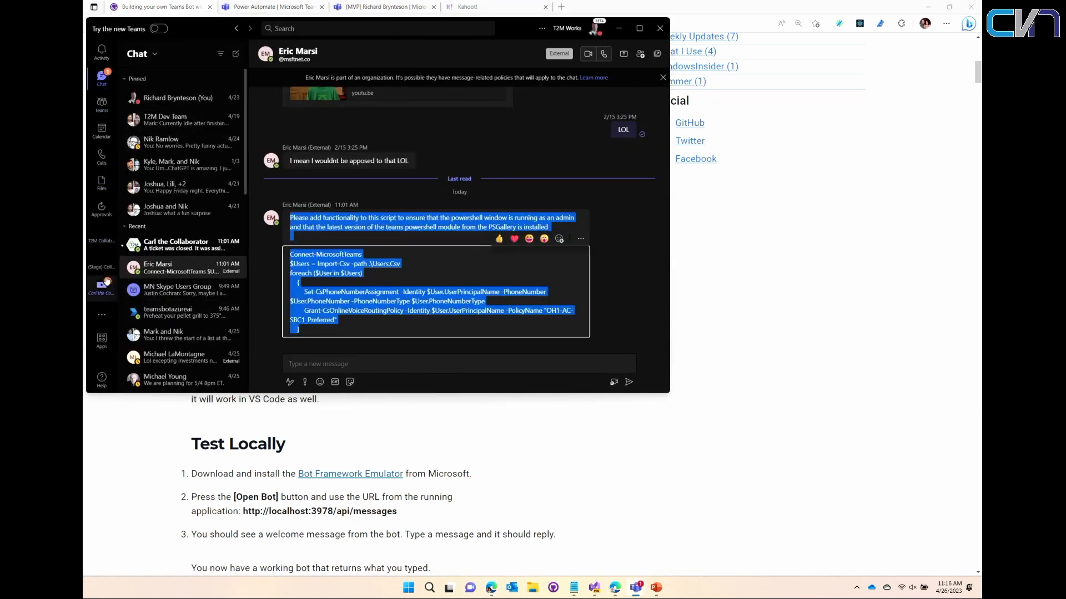
click(107, 313)
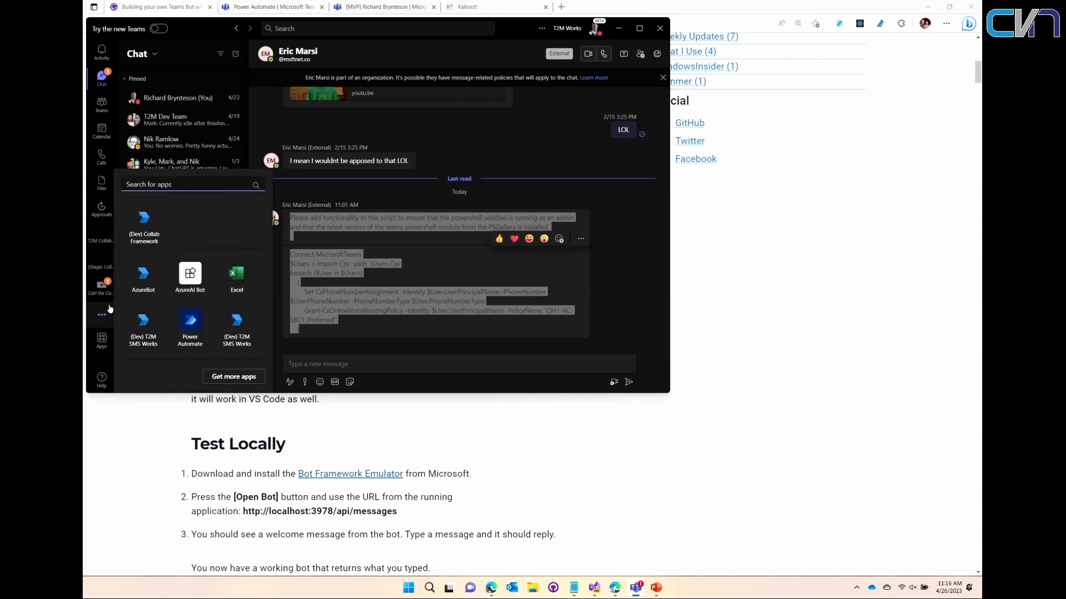
click(101, 340)
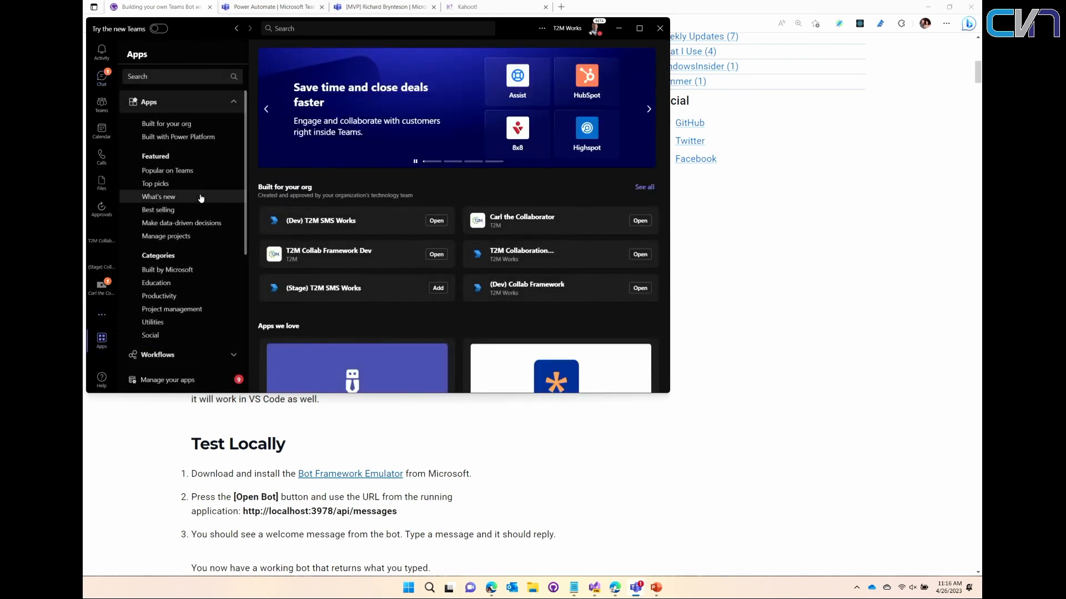
click(102, 314)
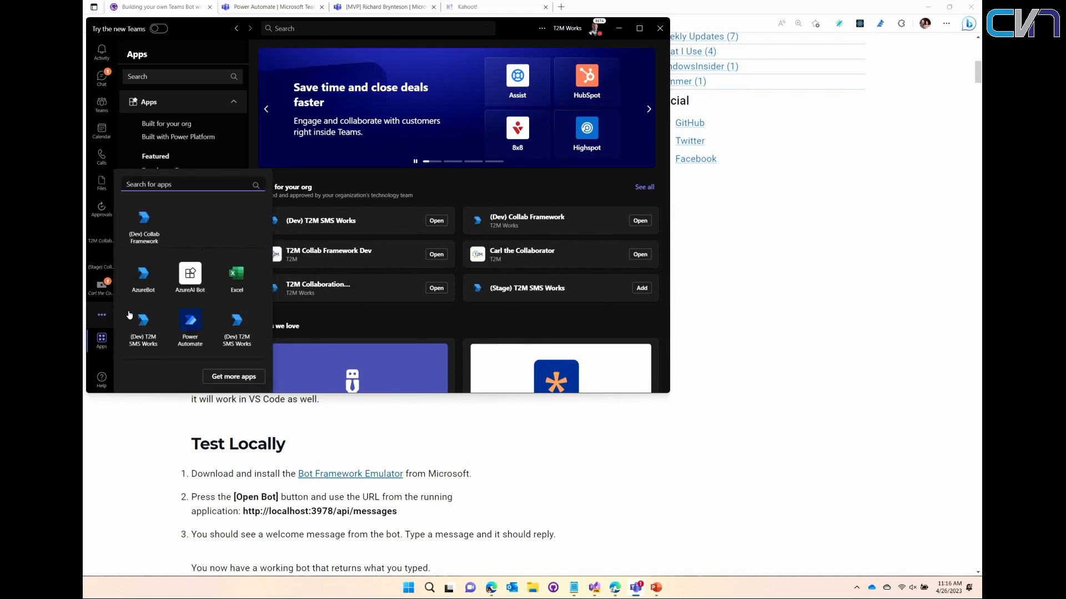
click(189, 276)
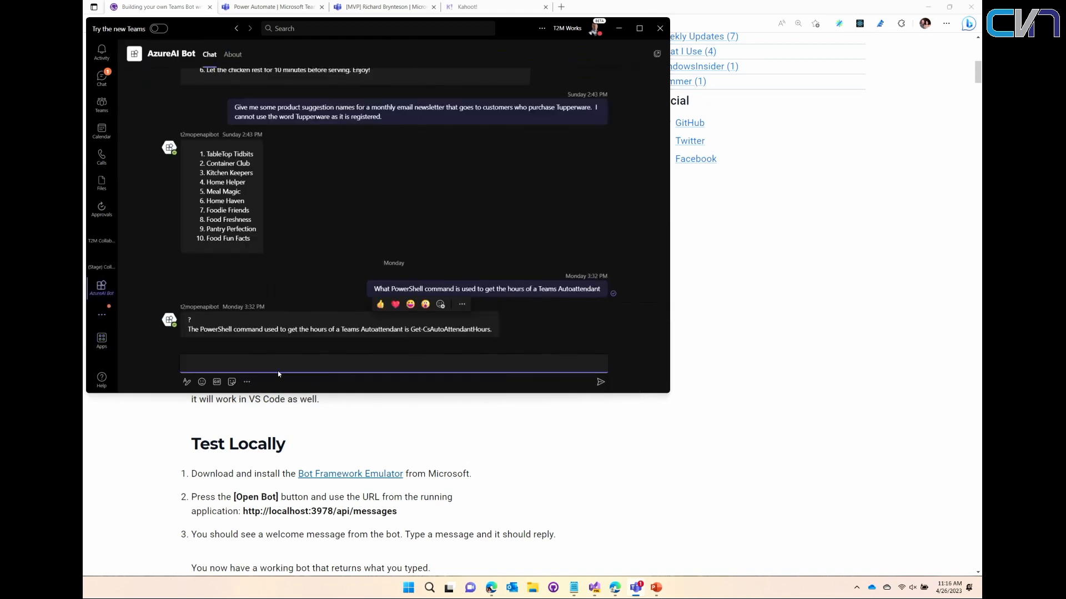
- Ask the AzureAI Bot "How do you make chicken on a pellet grill?" and enlarge the chat for reading
click(240, 364)
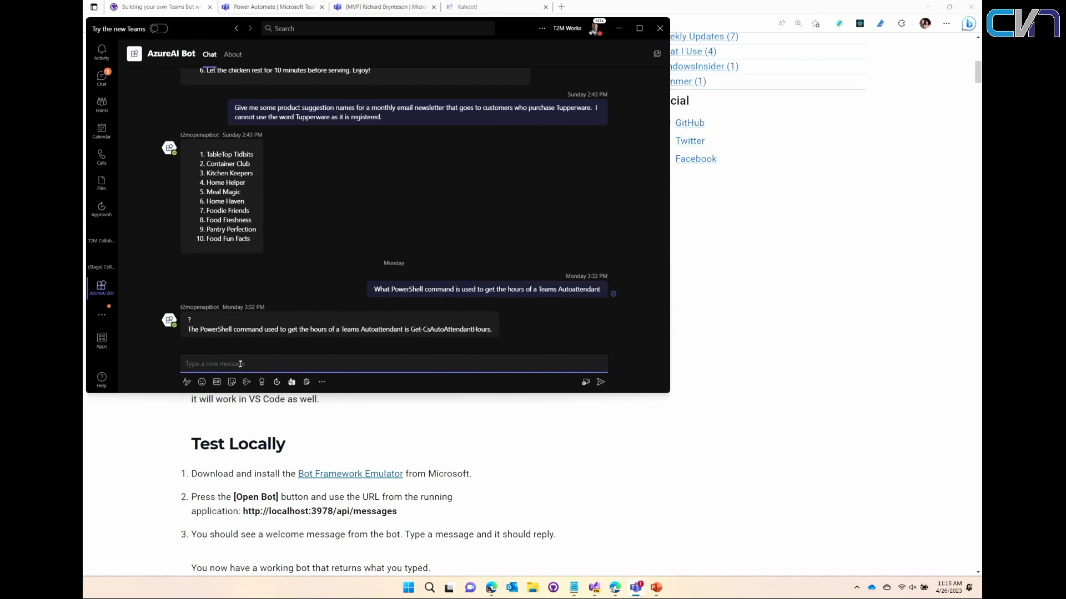
text(How do you make chicken on a be)
key(BackSpace)
key(BackSpace)
text(pellet grill)
key(Return)
key(ctrl+equal)
key(ctrl+equal)
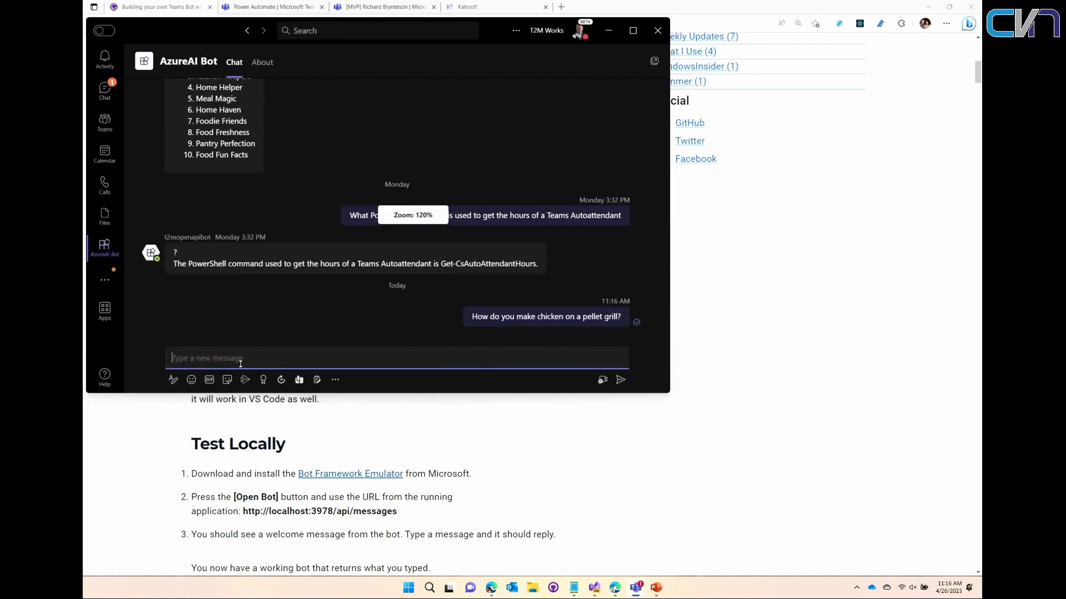
key(ctrl+equal)
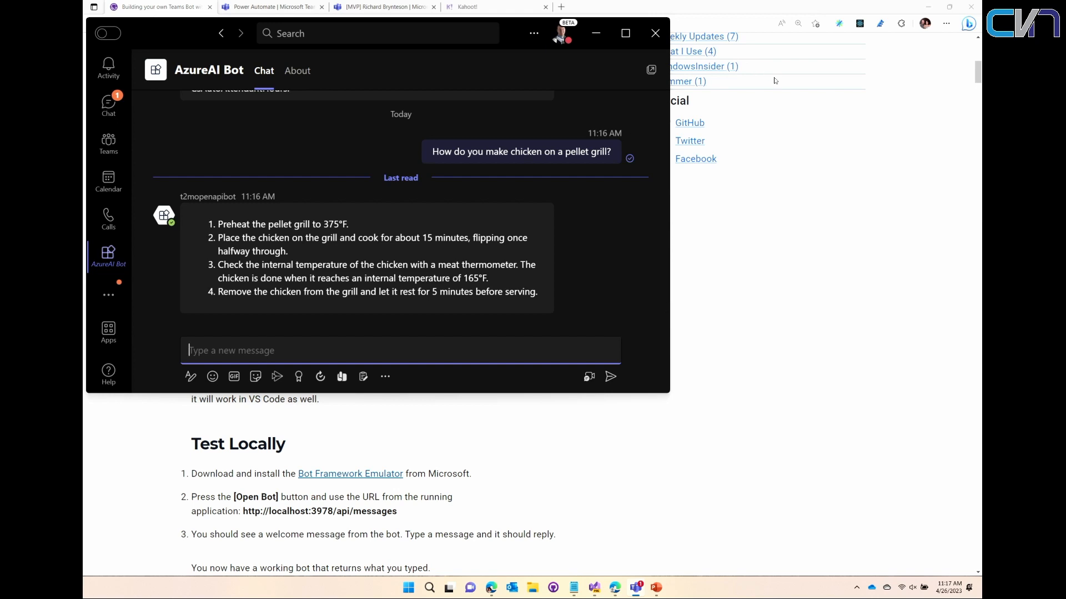
- Switch to the PowerPoint presentation, start the slide show from the "Crawl: Basic Chat" slide and advance one slide
click(656, 588)
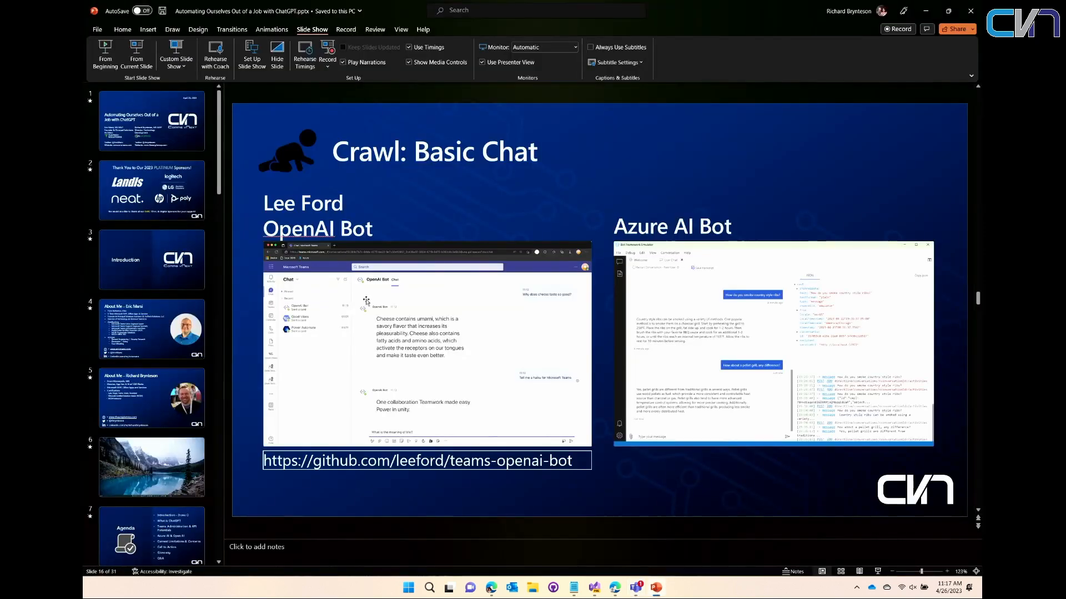
click(135, 60)
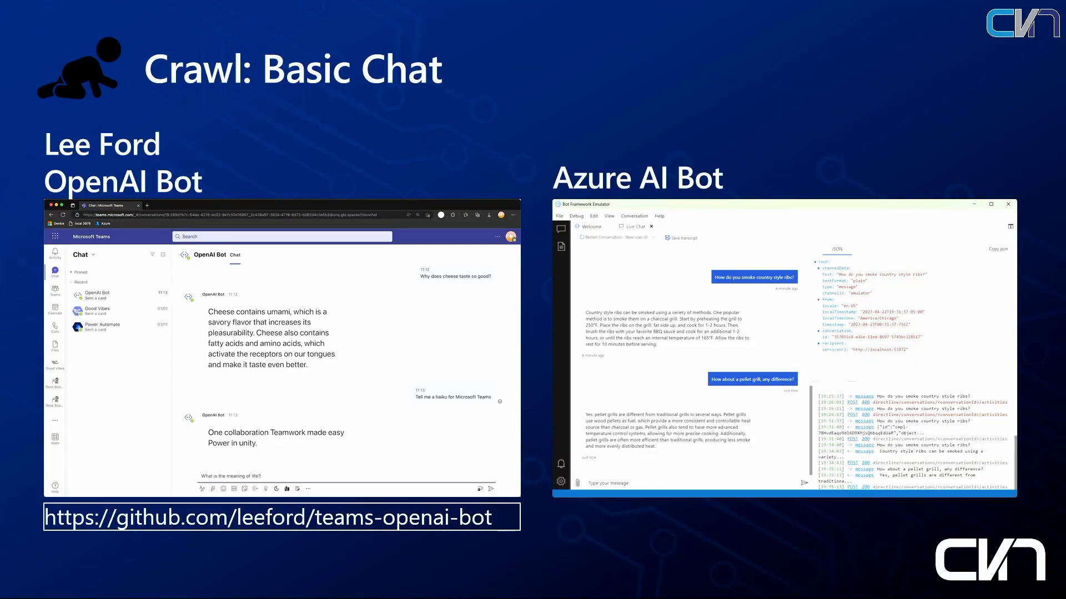
key(Right)
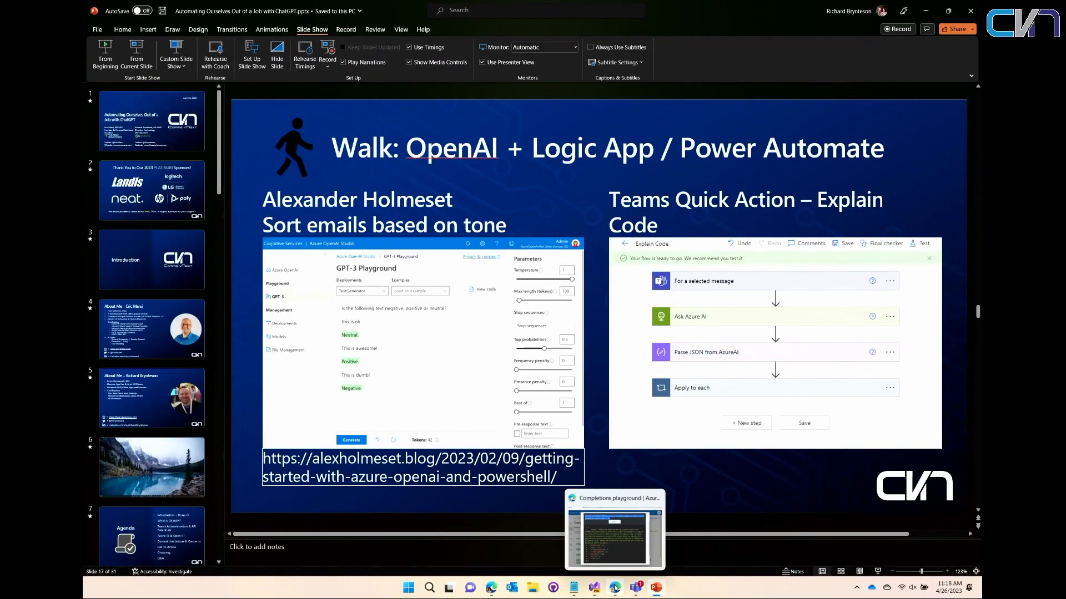
- Return to the Azure OpenAI Studio browser window and close the Sample Code dialog
click(491, 589)
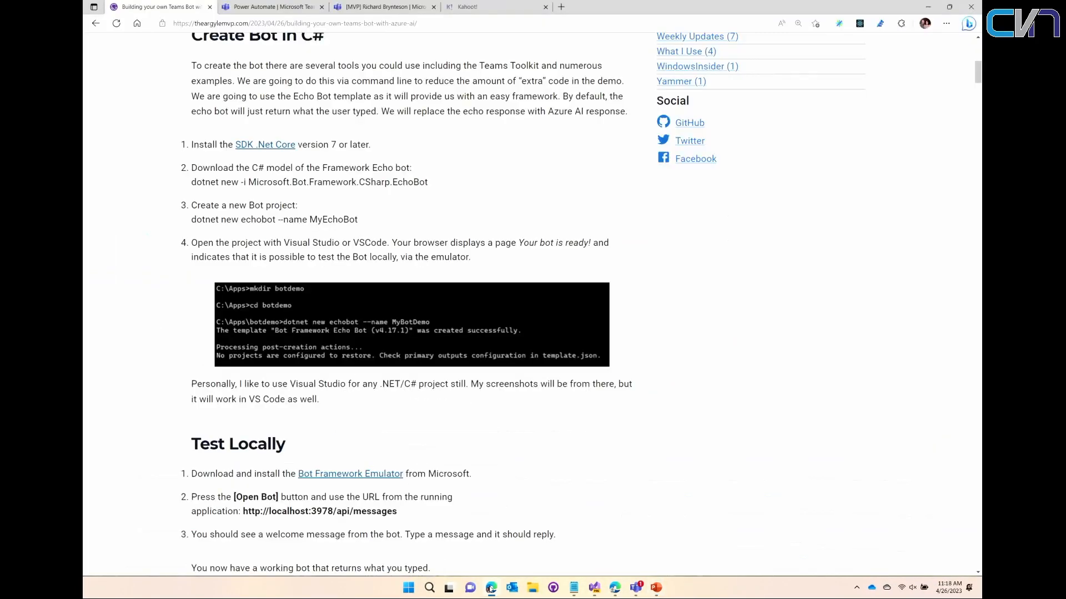
click(615, 588)
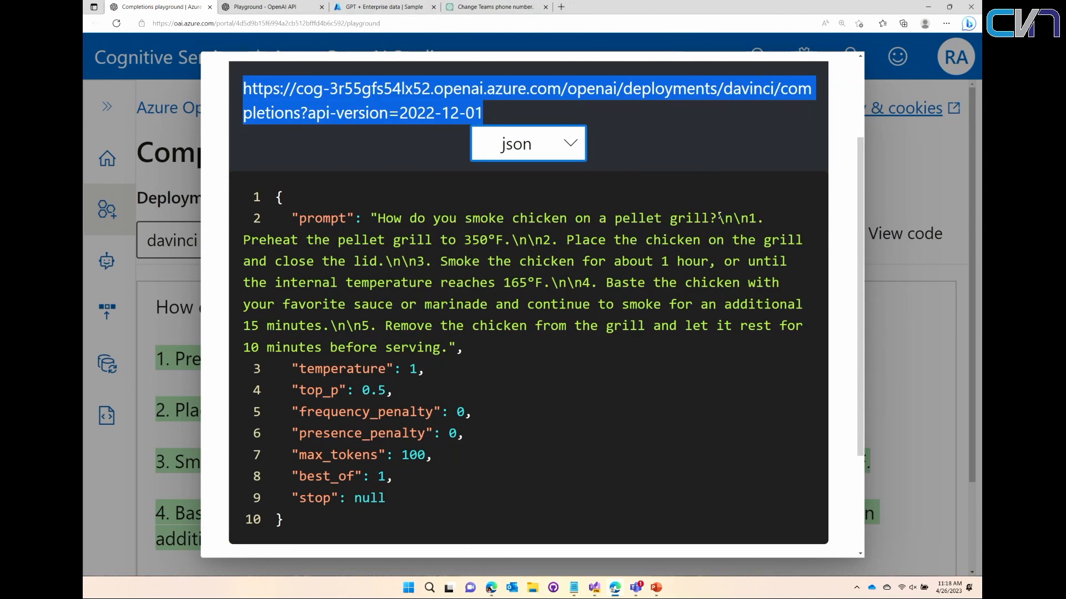
click(905, 183)
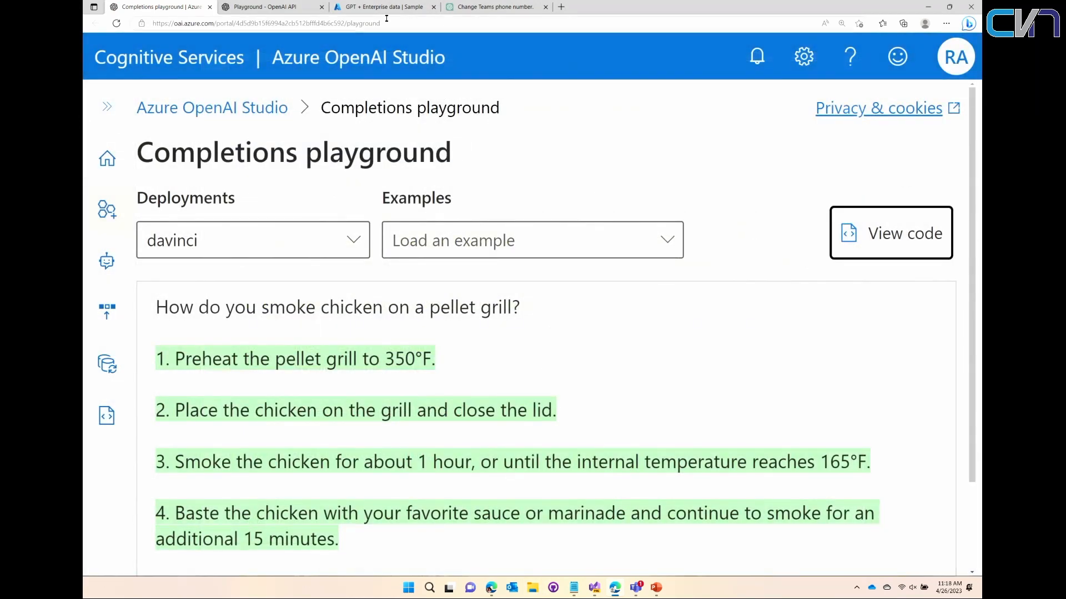
- Switch to the Teams browser window and display the Explain Code flow in Power Automate, enlarged
click(494, 592)
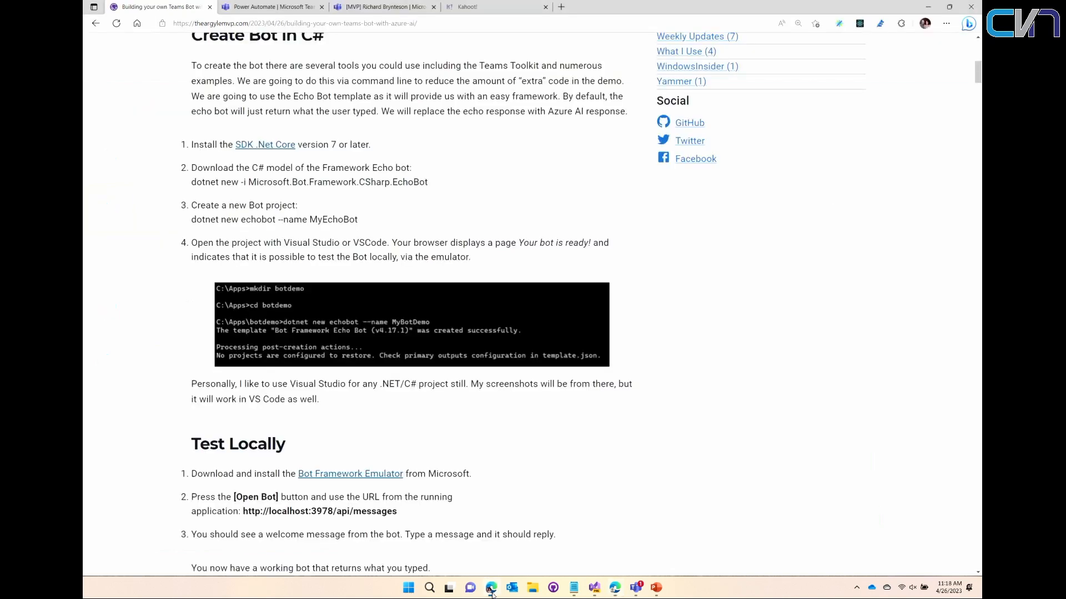
click(268, 7)
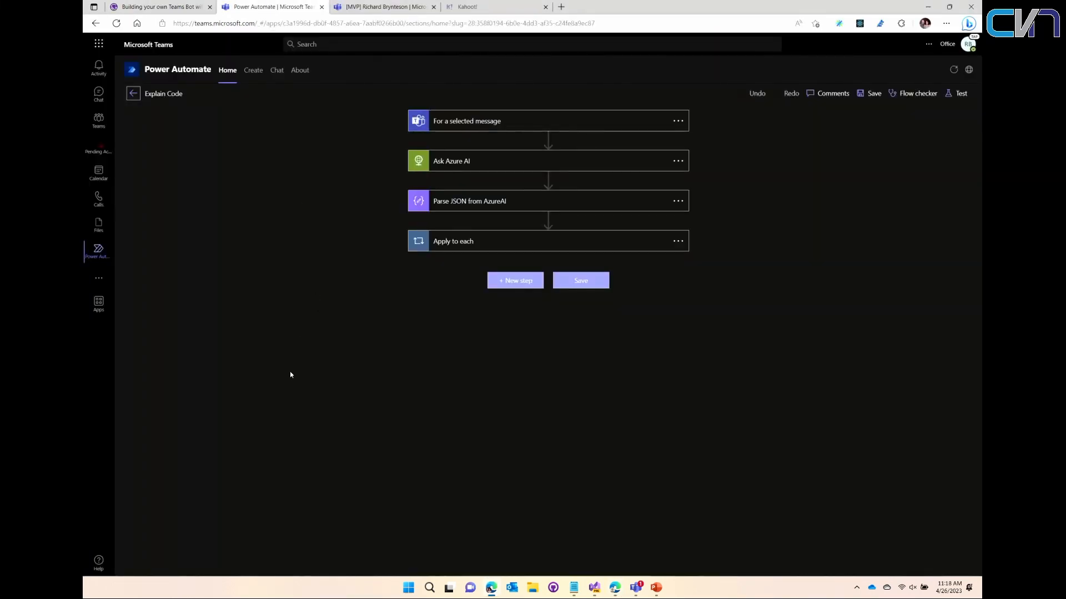
key(ctrl+plus)
key(ctrl+plus)
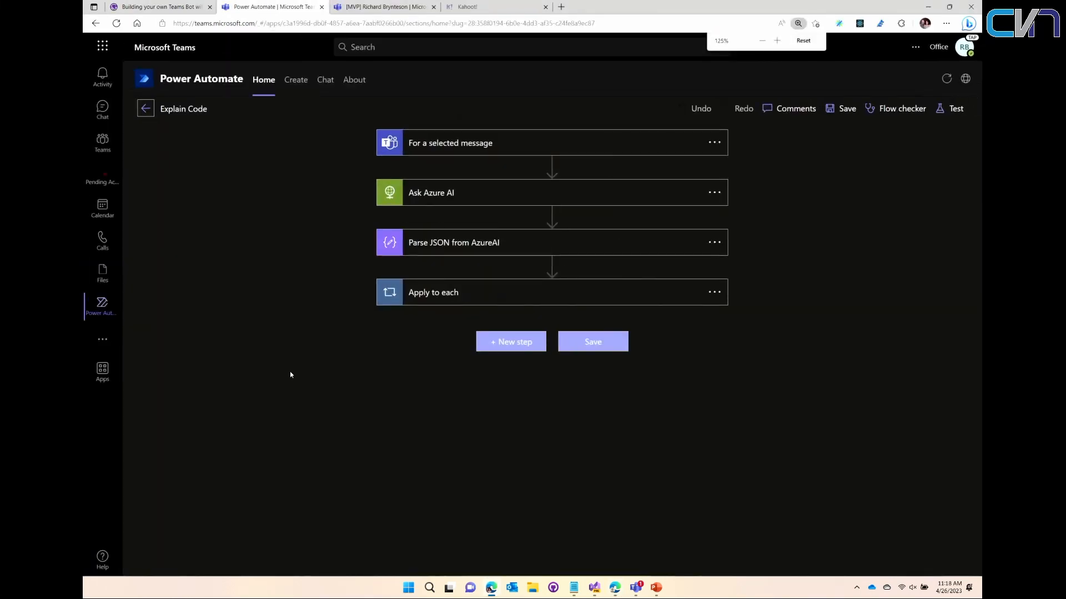
- Switch to the Teams chat containing the t2mGraph.post code message, review its available message actions, and dismiss them
key(ctrl+Tab)
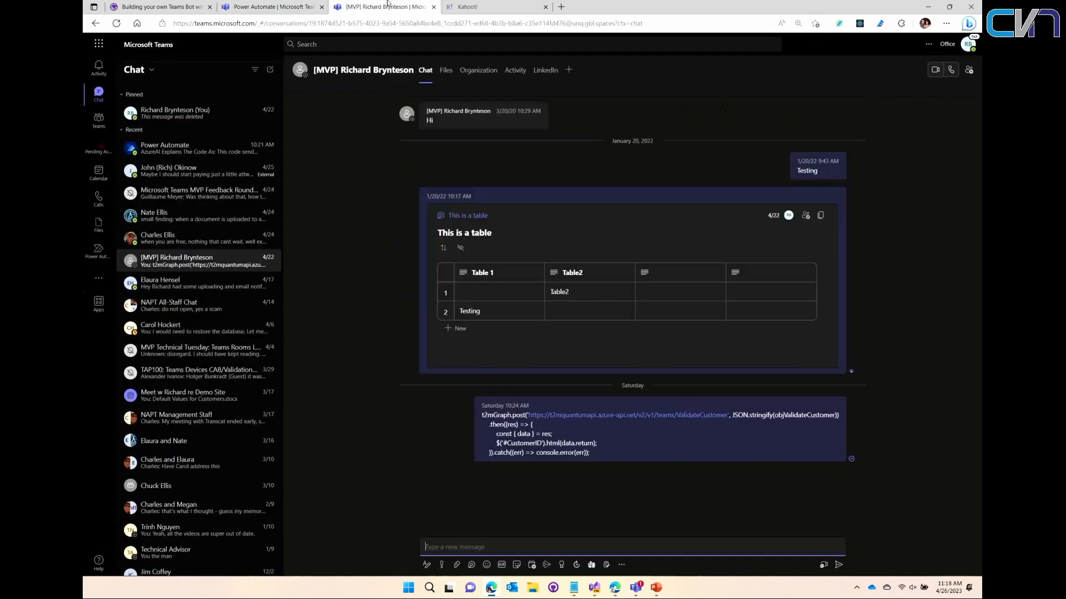
click(914, 419)
mouse_move(890, 403)
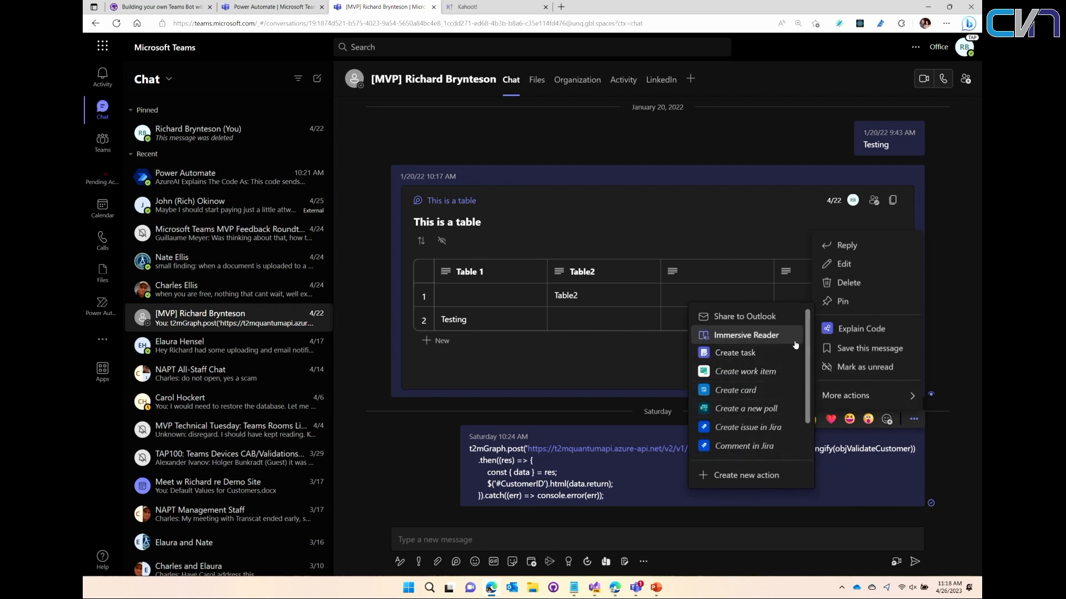
drag(744, 207, 729, 143)
click(728, 144)
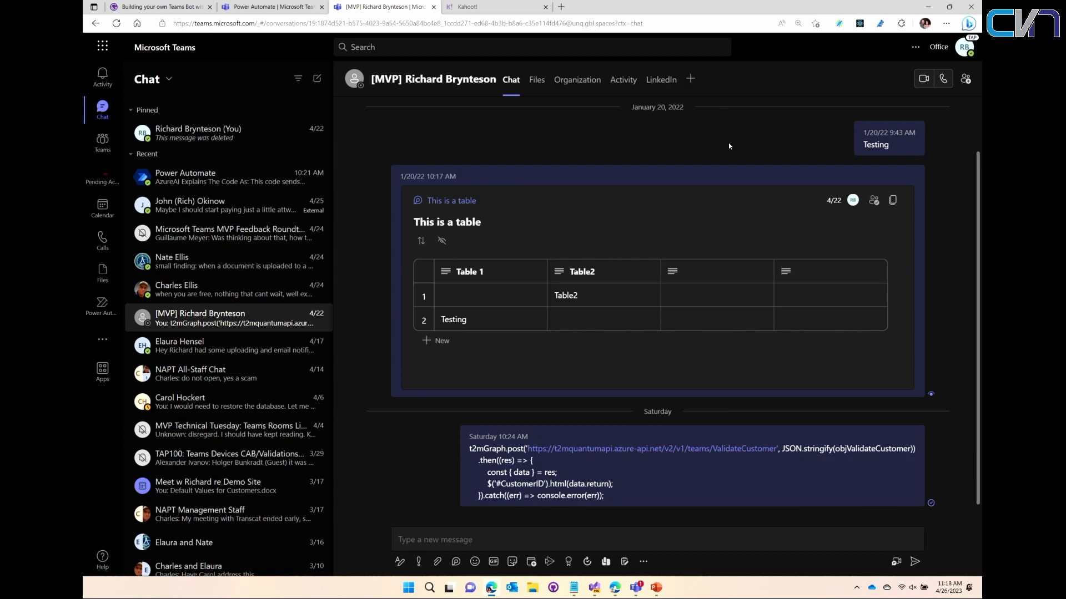
- Return to the Explain Code flow, expand the "For a selected message" trigger and the Ask Azure AI action, and enlarge the view
click(272, 7)
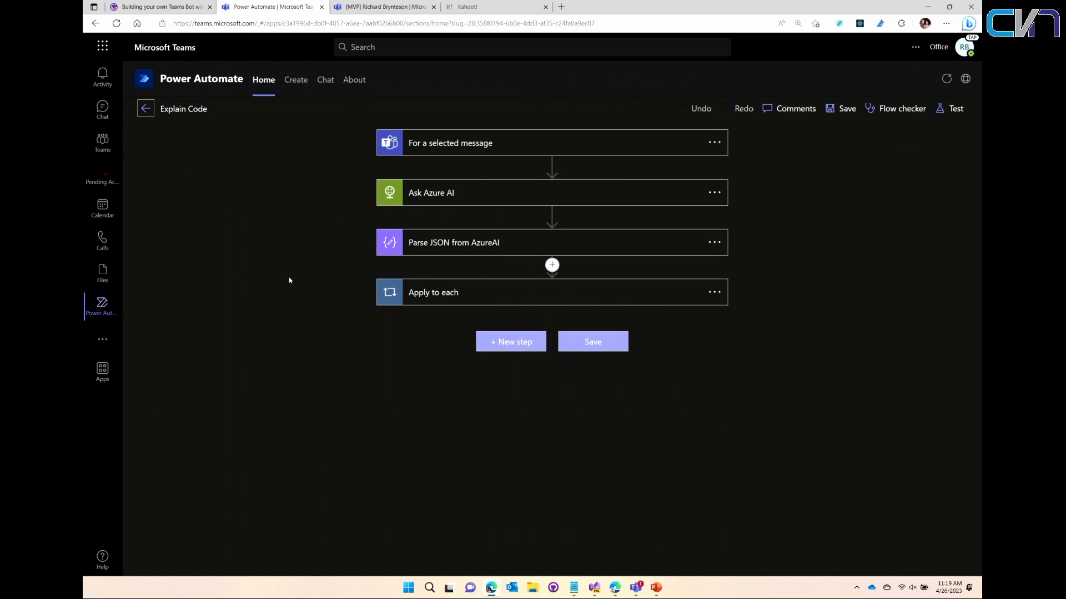
click(436, 145)
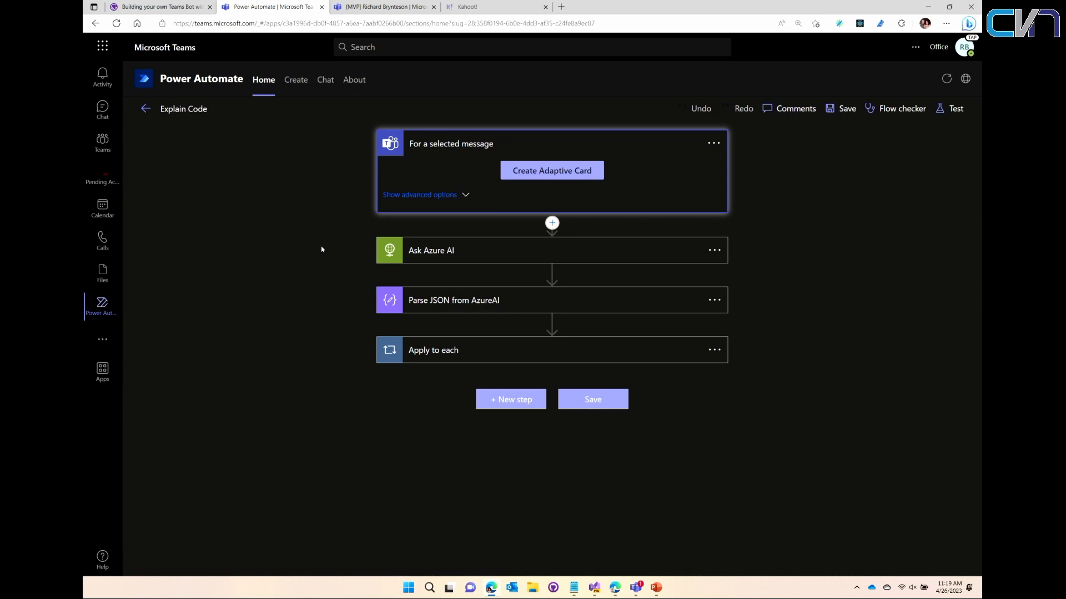
click(410, 251)
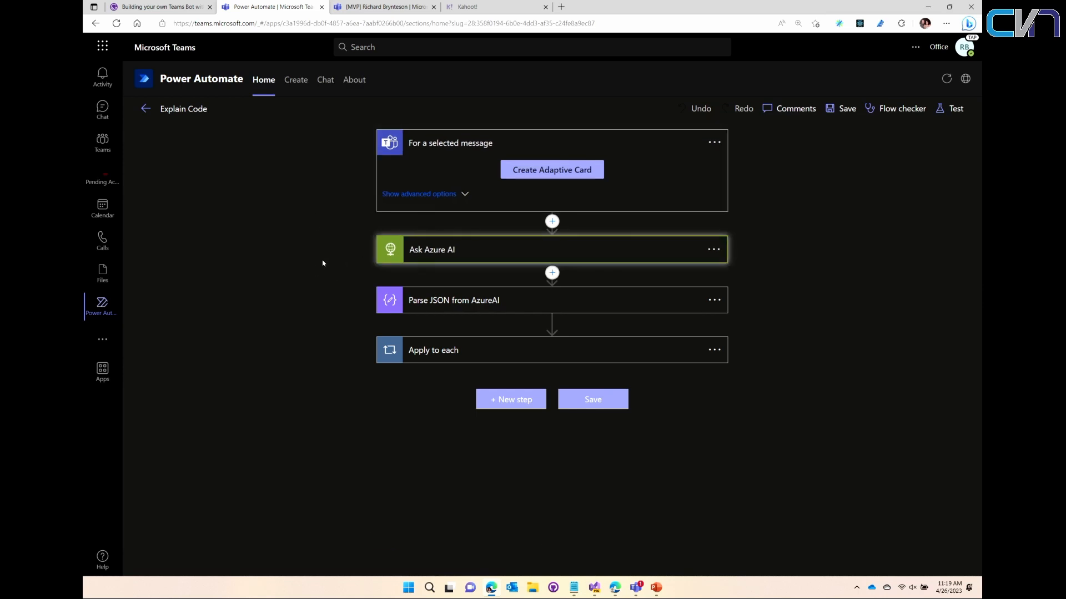
scroll(312, 271, down, 2)
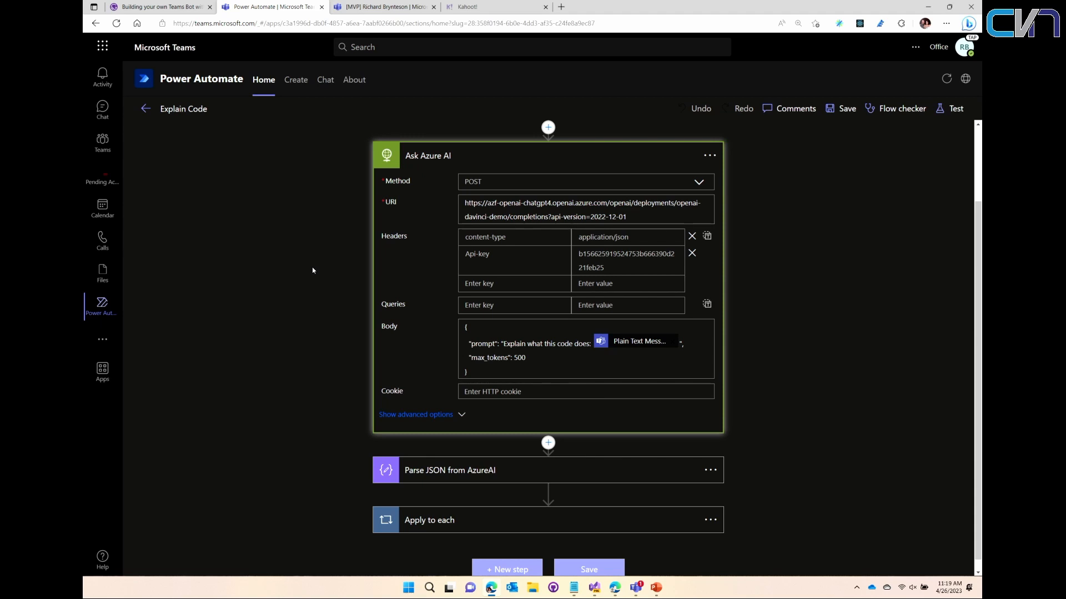
key(ctrl+plus)
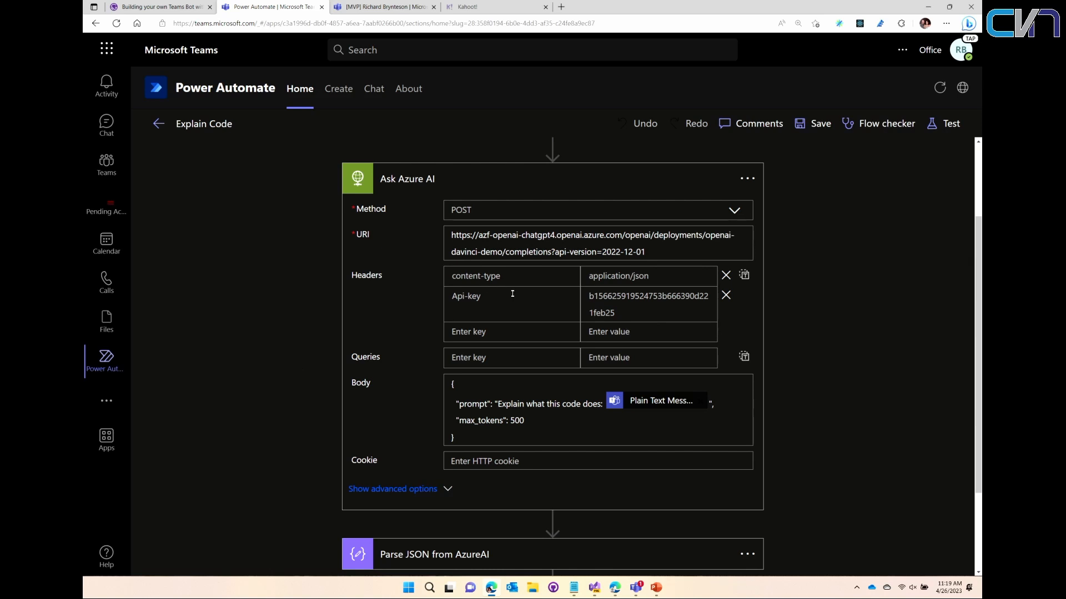
- Compare the Ask Azure AI request with the completions playground's sample code in Azure OpenAI Studio, and review the flow's remaining actions
click(610, 585)
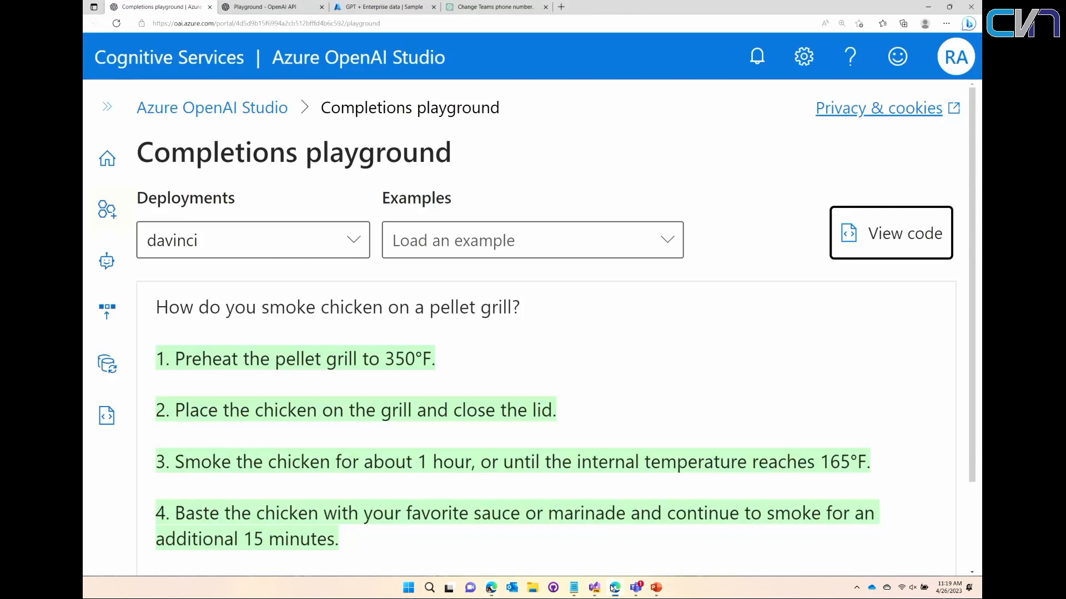
click(915, 232)
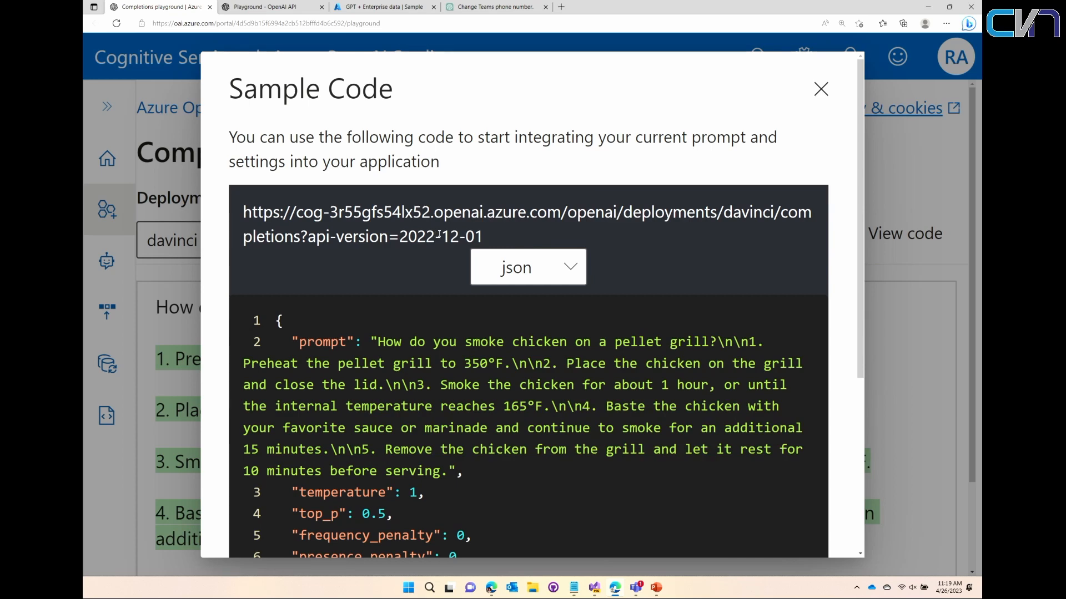
click(488, 590)
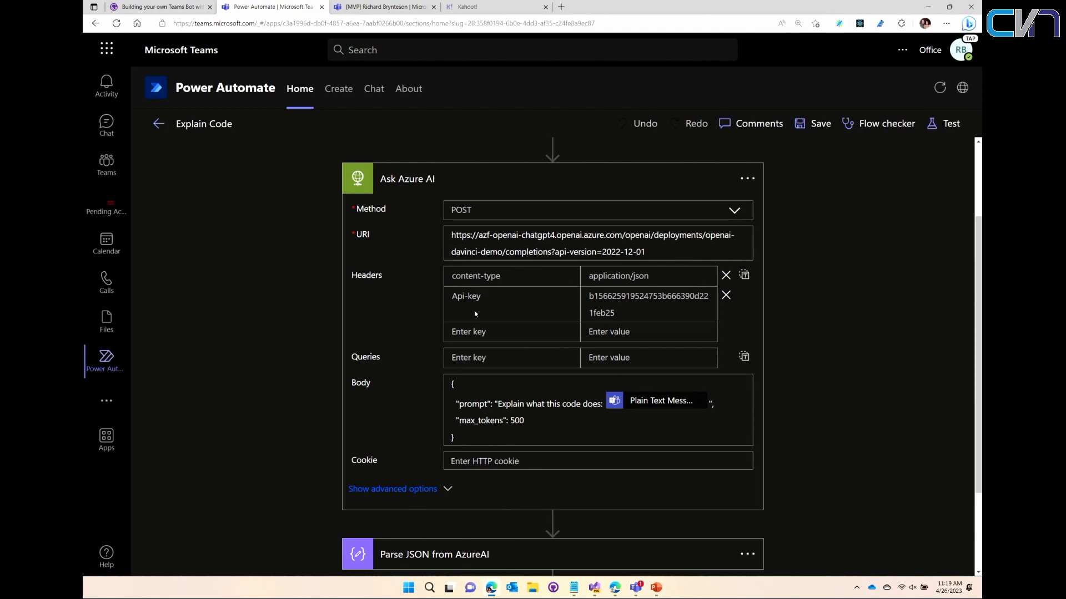
scroll(395, 388, down, 1)
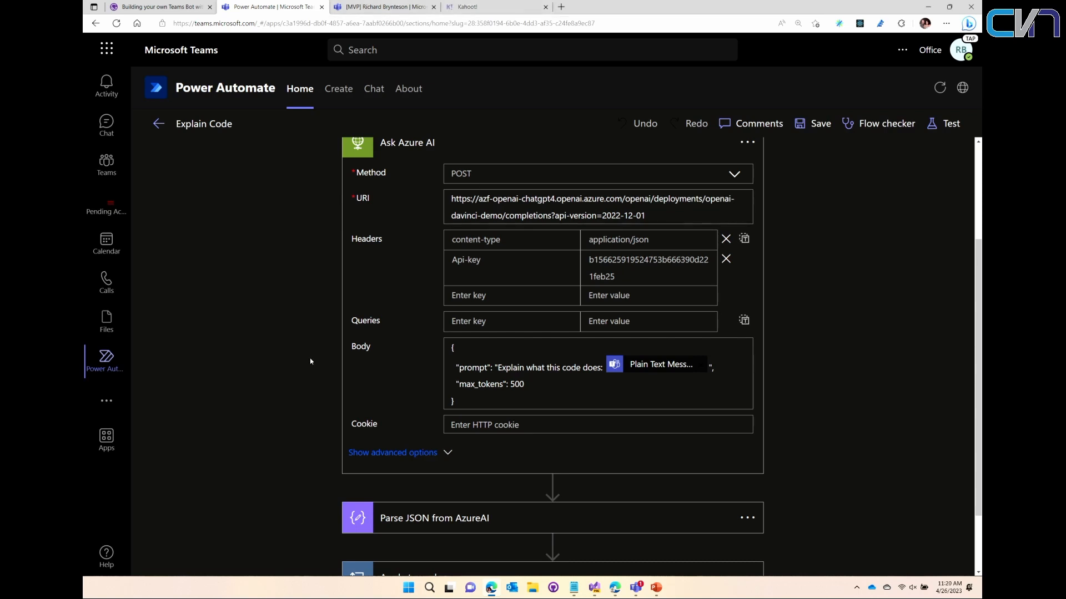
scroll(309, 358, down, 2)
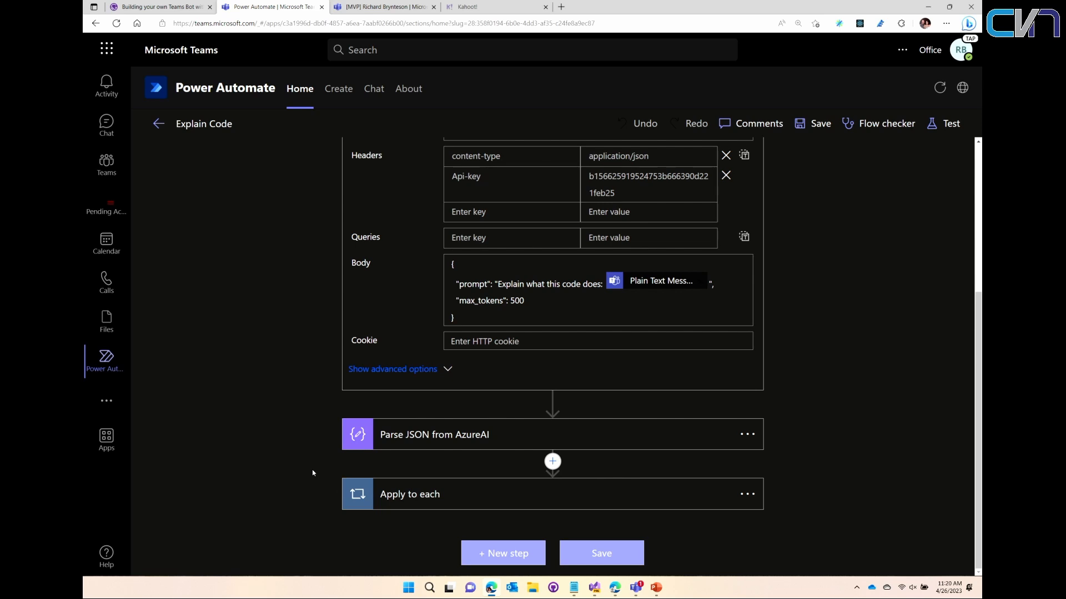
- Run the Explain Code action on the t2mGraph.post message in the Teams chat and close the flow run dialog
click(392, 11)
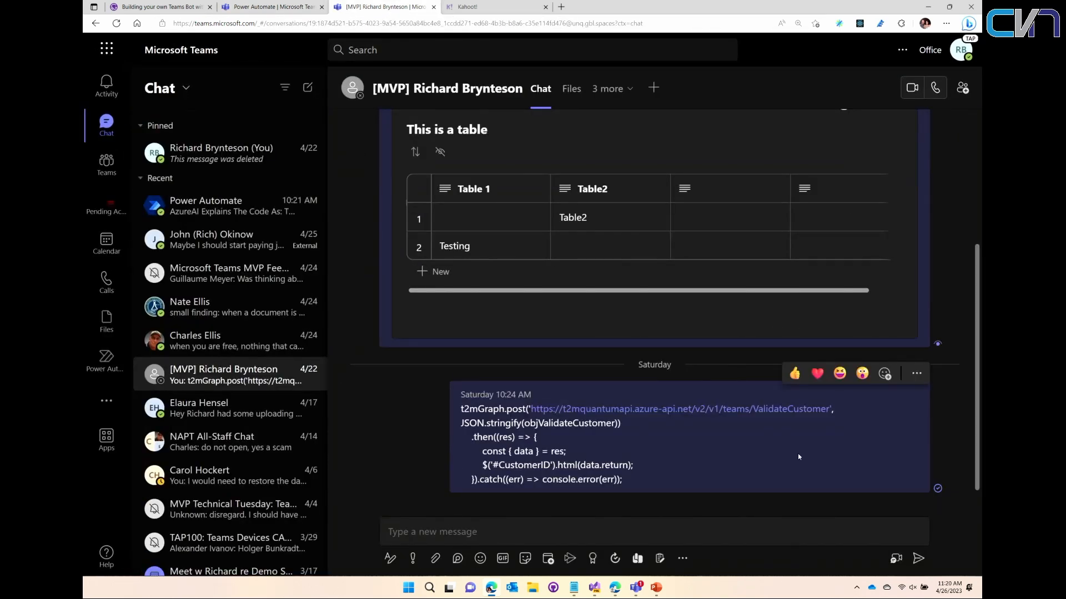
click(916, 373)
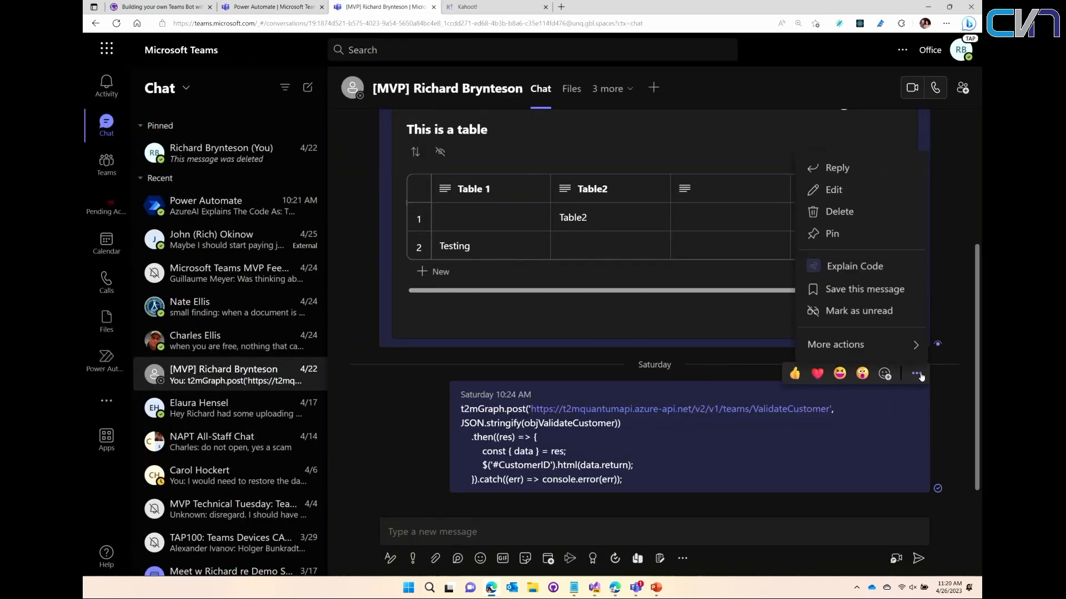
click(841, 270)
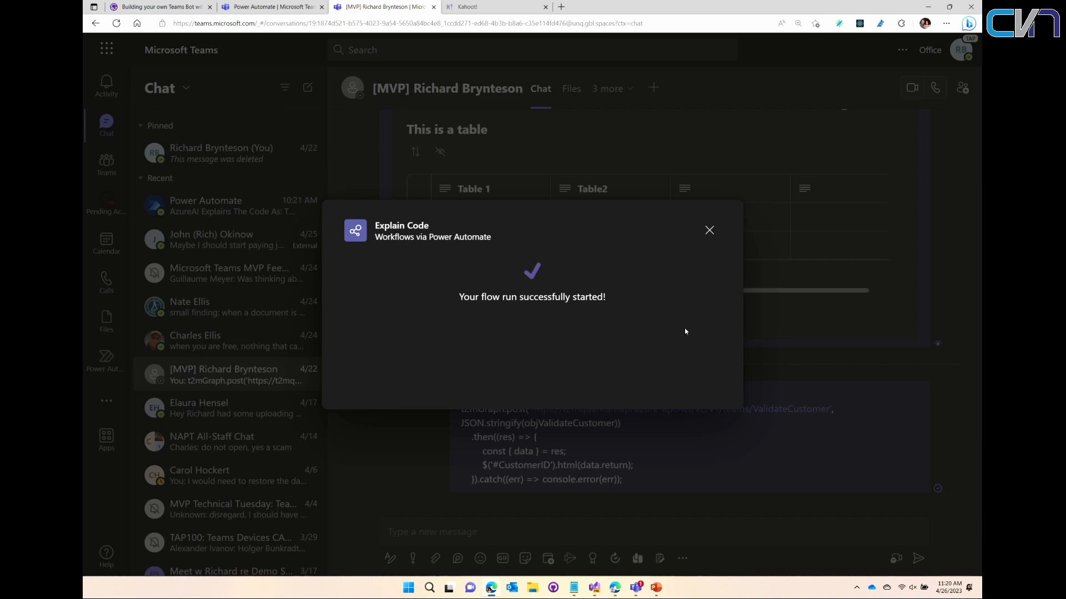
click(709, 231)
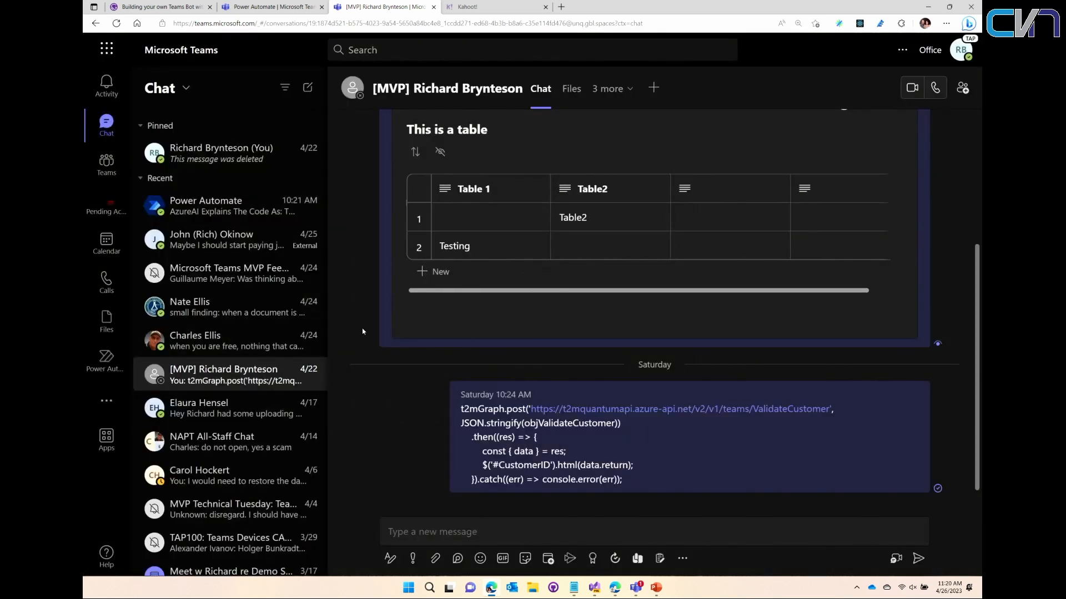
- Read the newest code explanation in the Power Automate chat and switch to the PowerPoint presentation
click(228, 204)
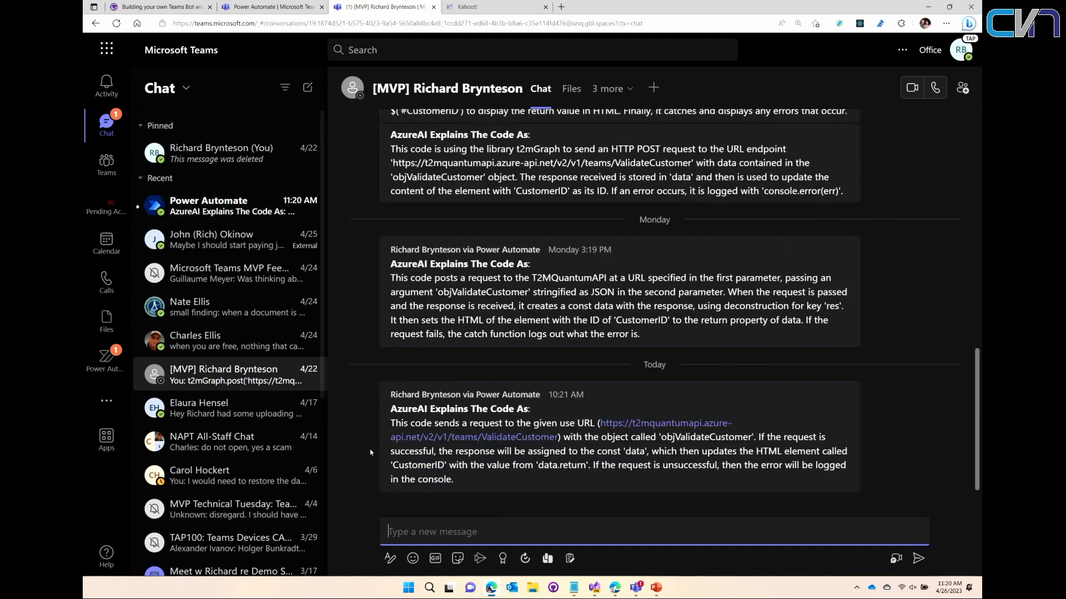
click(893, 473)
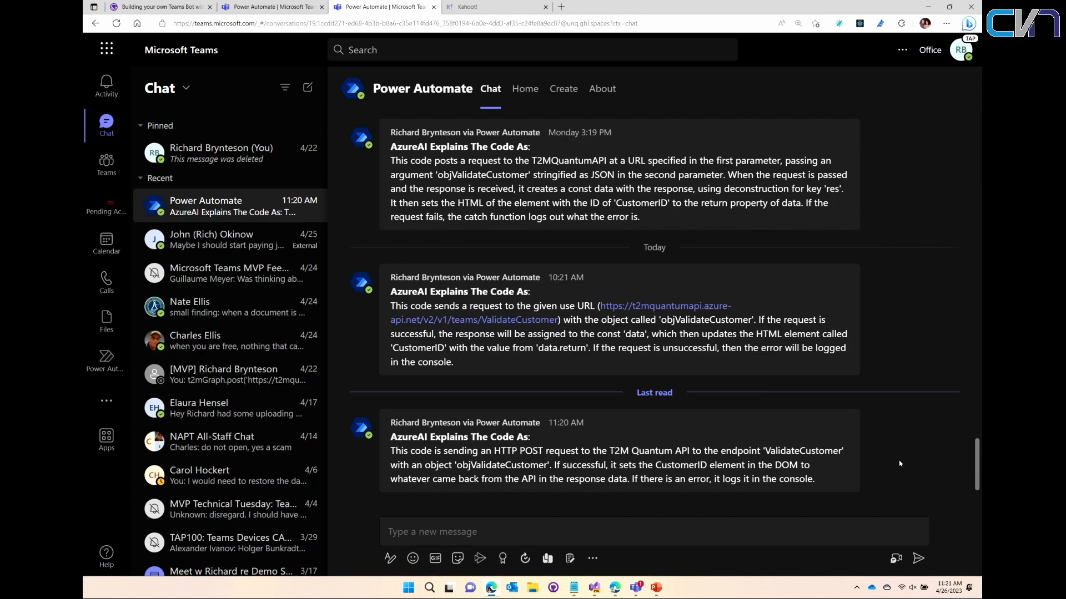
click(656, 589)
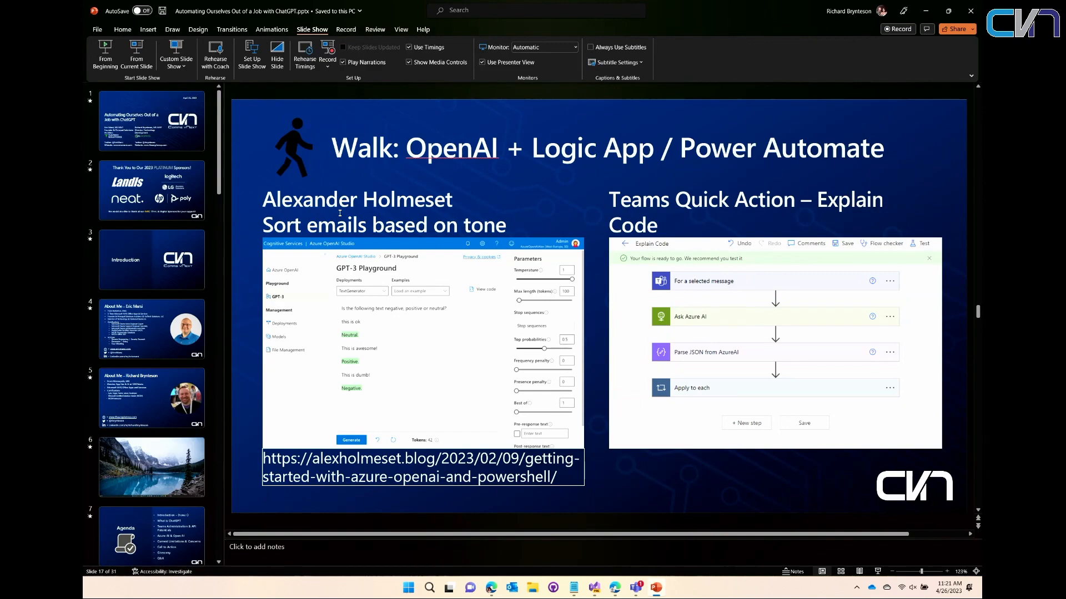